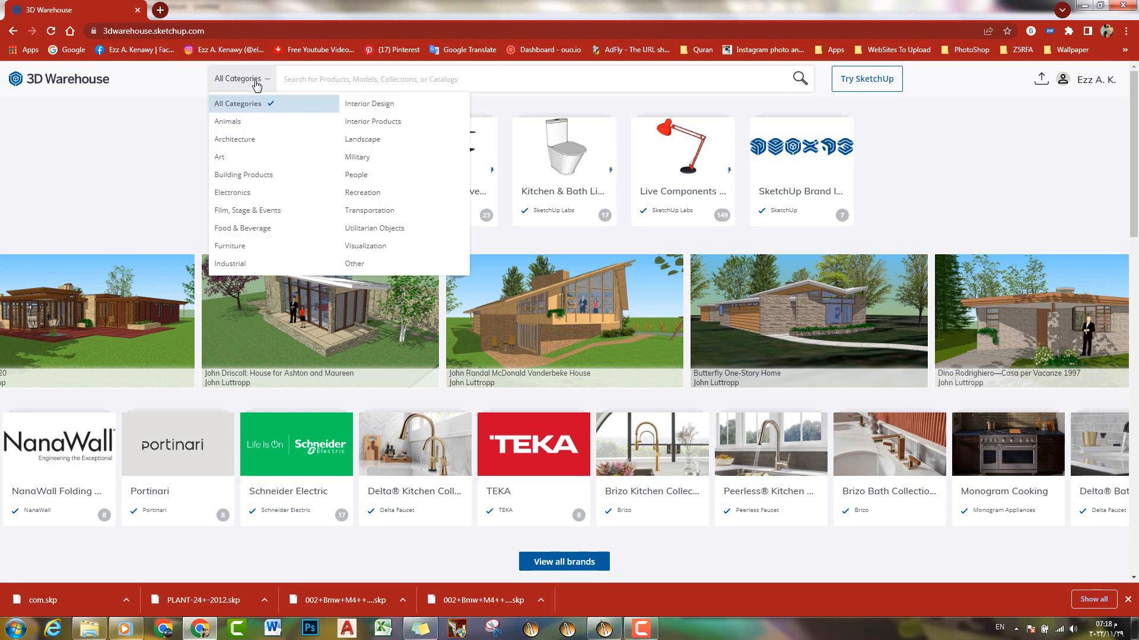
- Search the model library for "cars" across all categories
{"action": "left_click", "coordinate": [291, 80]}
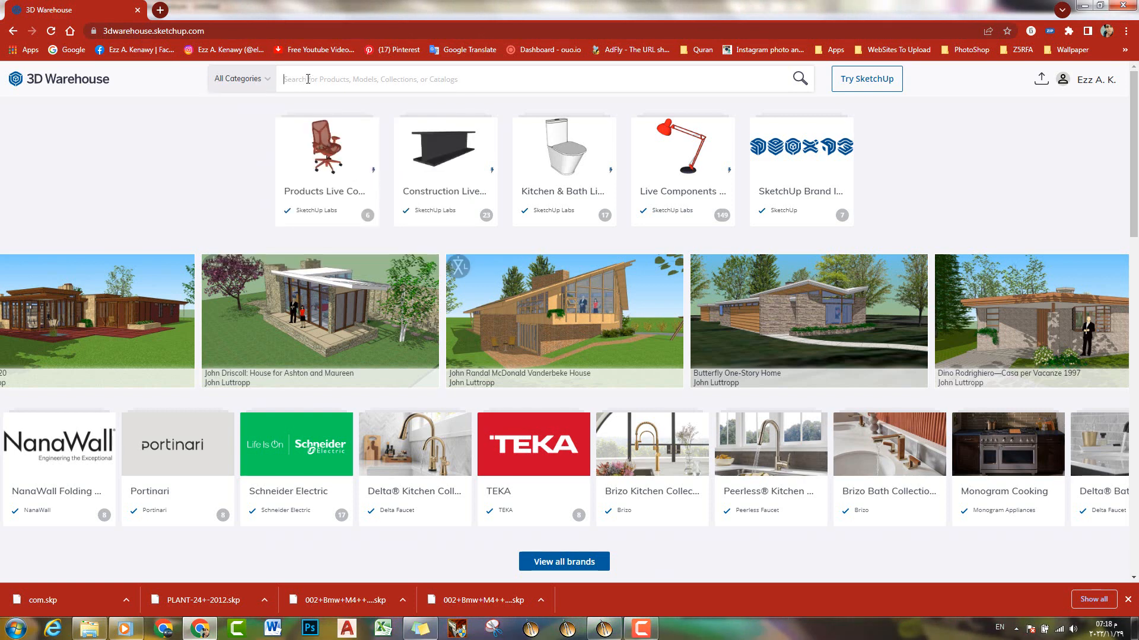
{"action": "type", "text": "cars"}
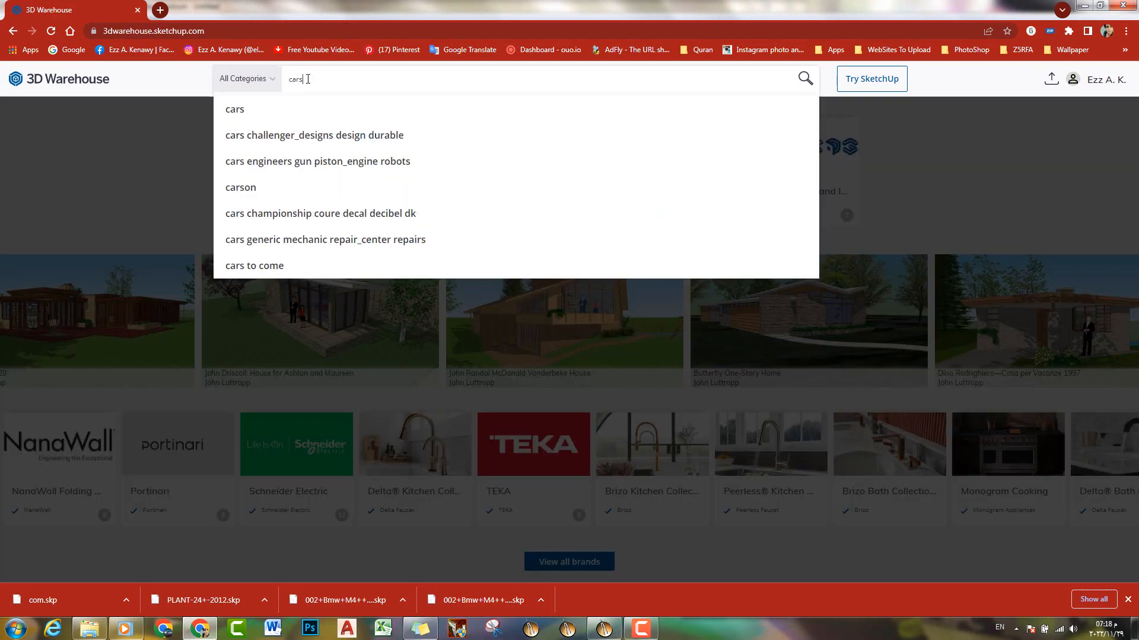
{"action": "left_click", "coordinate": [290, 111]}
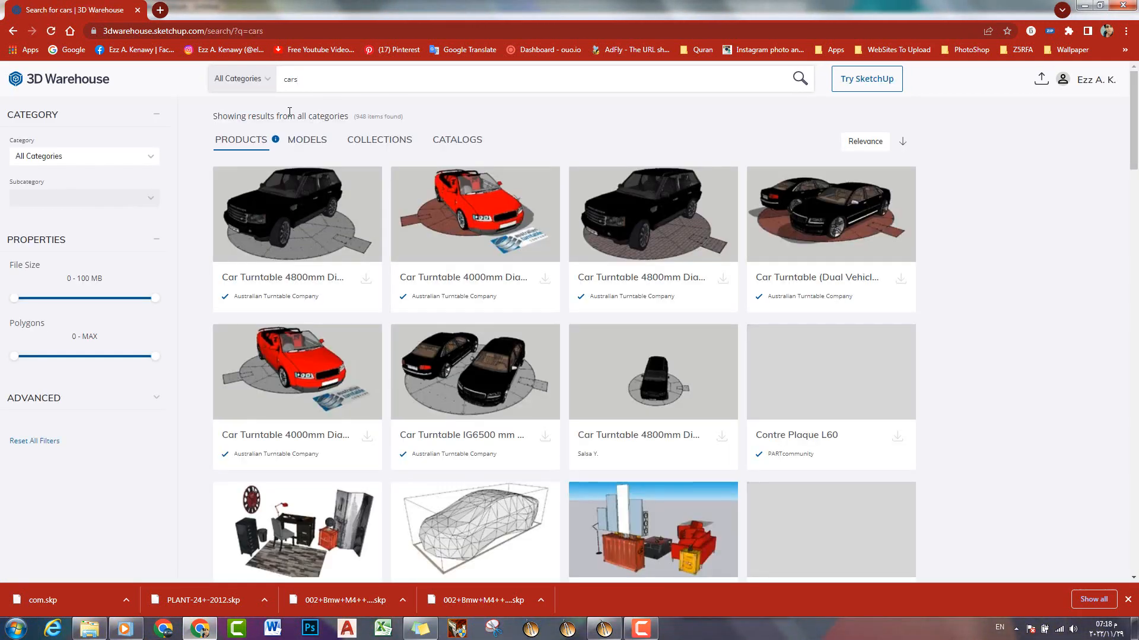
- Look through the product results for suitable car models
{"action": "scroll", "coordinate": [546, 196], "scroll_direction": "down", "scroll_amount": 9}
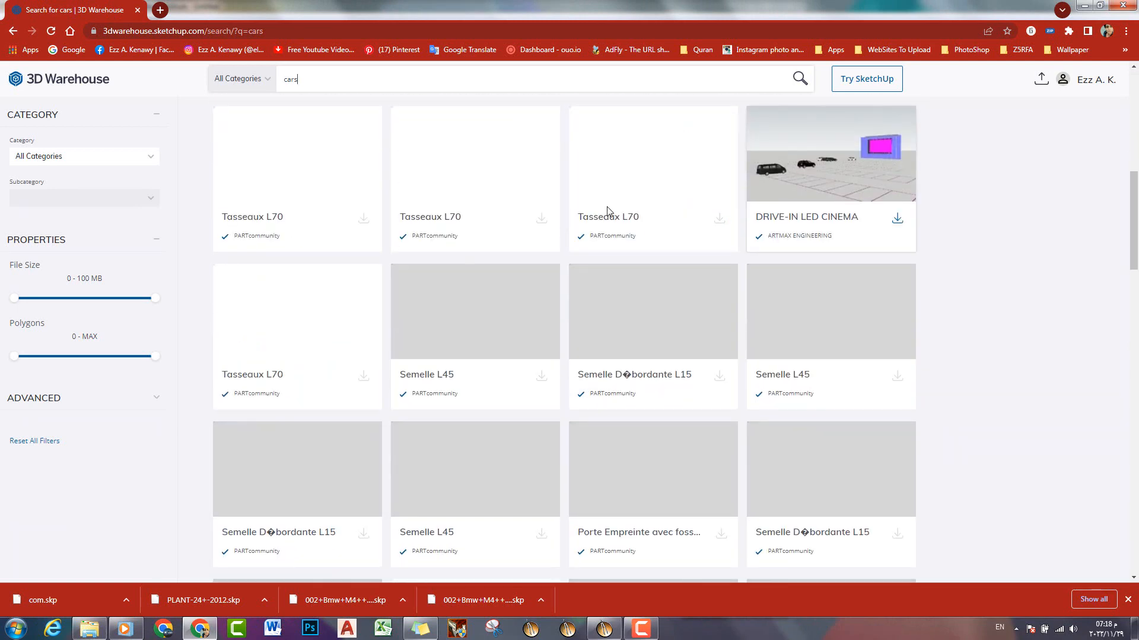
{"action": "scroll", "coordinate": [794, 225], "scroll_direction": "down", "scroll_amount": 1}
{"action": "scroll", "coordinate": [794, 225], "scroll_direction": "up", "scroll_amount": 1}
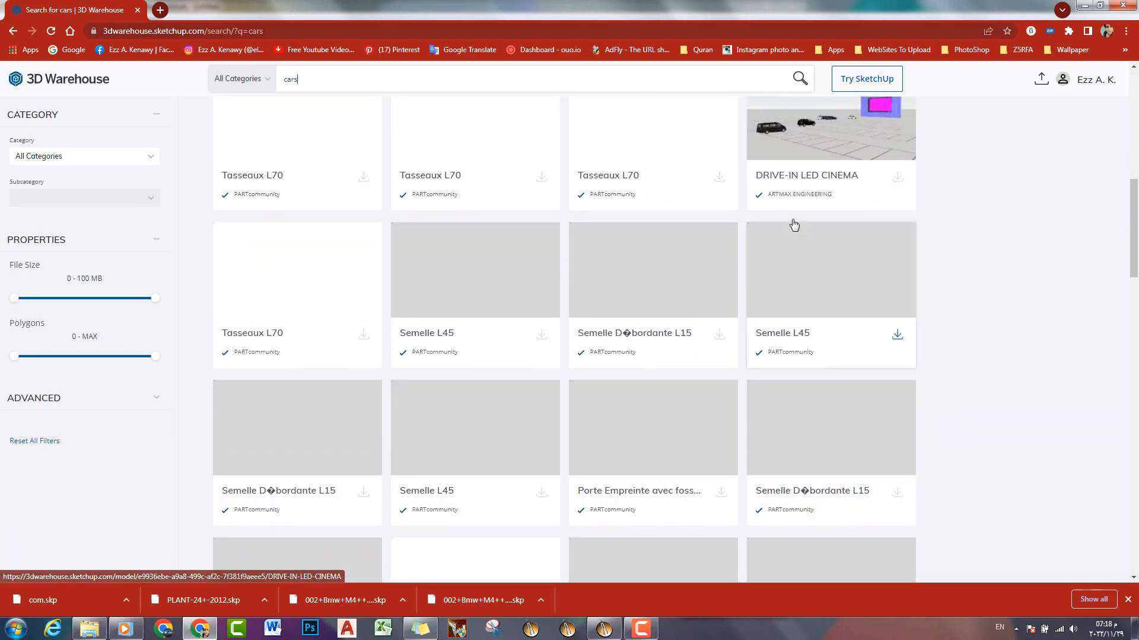
{"action": "scroll", "coordinate": [951, 229], "scroll_direction": "up", "scroll_amount": 4}
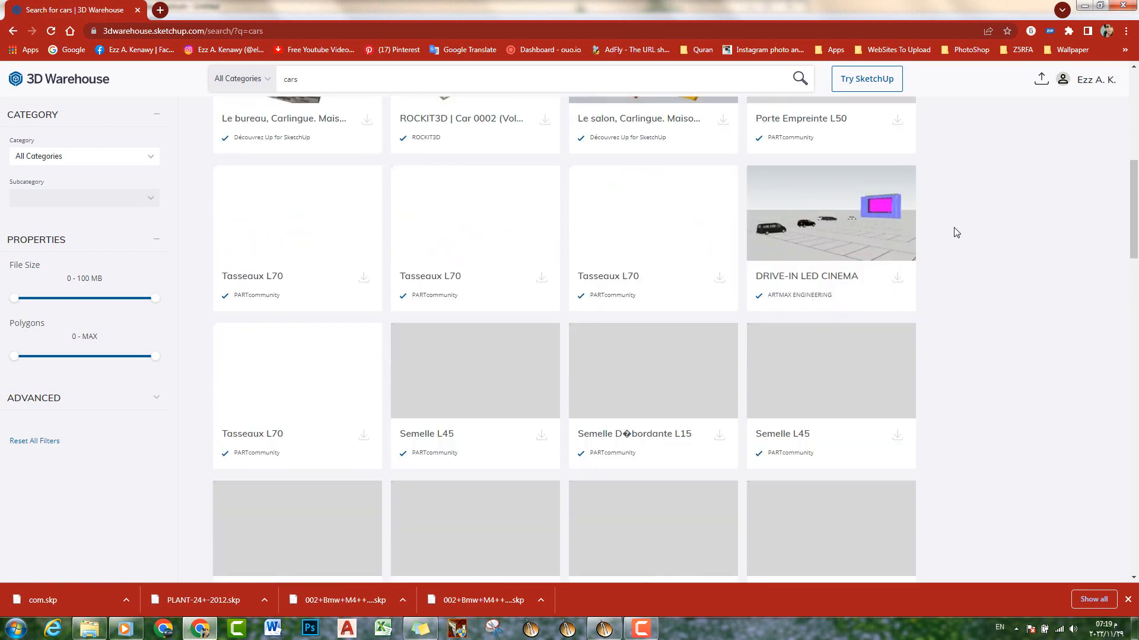
{"action": "scroll", "coordinate": [955, 232], "scroll_direction": "down", "scroll_amount": 20}
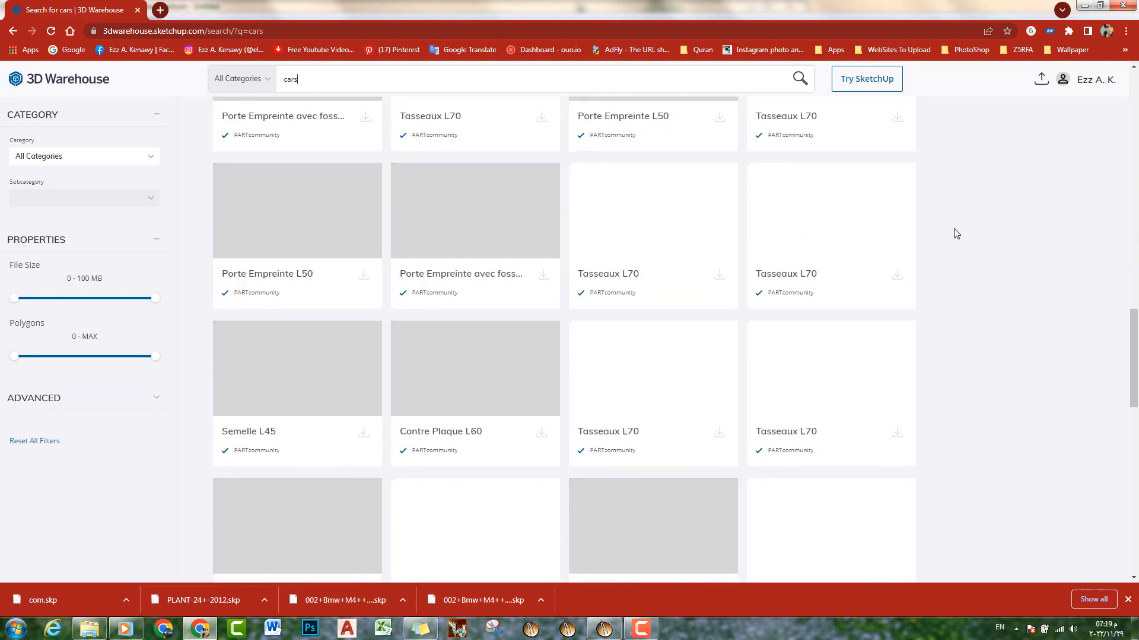
{"action": "scroll", "coordinate": [956, 233], "scroll_direction": "down", "scroll_amount": 4}
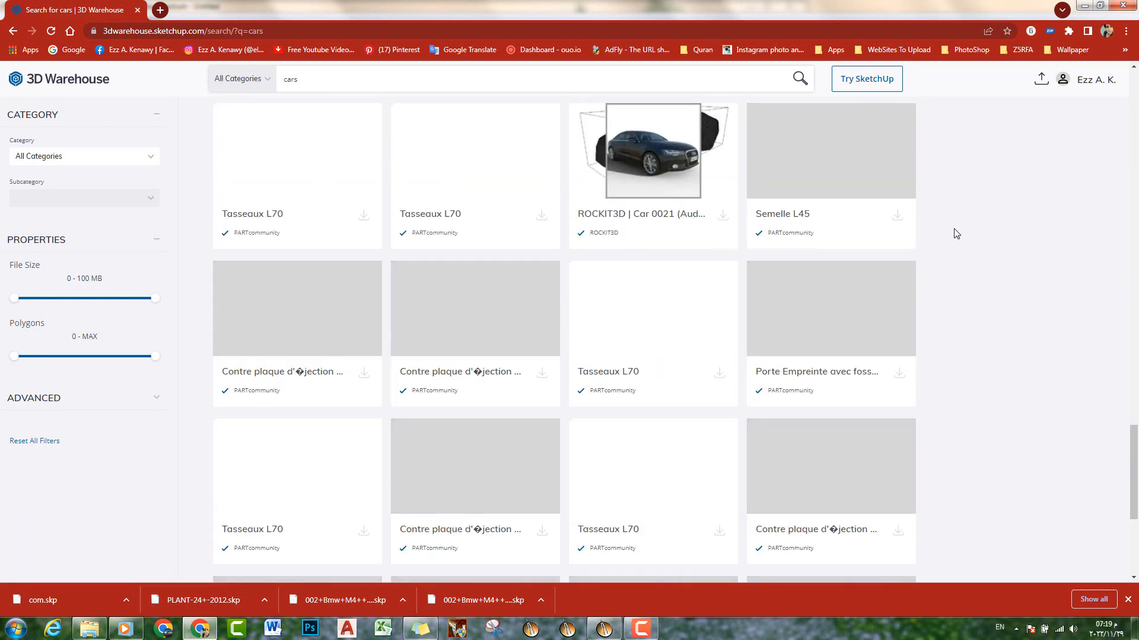
{"action": "scroll", "coordinate": [956, 233], "scroll_direction": "up", "scroll_amount": 20}
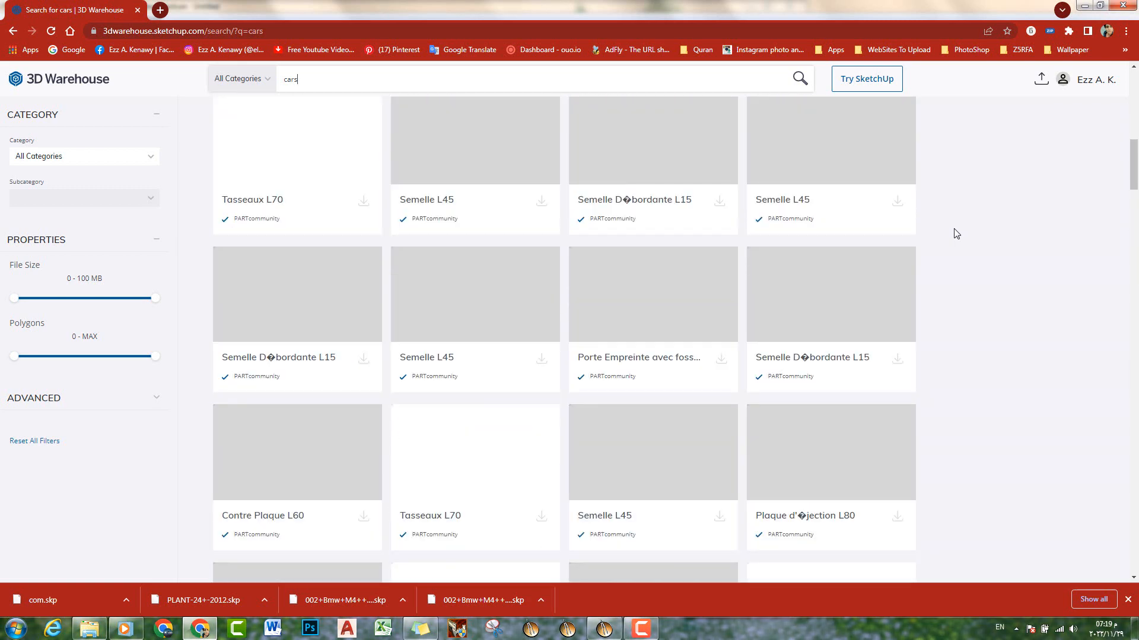
{"action": "scroll", "coordinate": [956, 234], "scroll_direction": "up", "scroll_amount": 2}
{"action": "scroll", "coordinate": [956, 233], "scroll_direction": "down", "scroll_amount": 2}
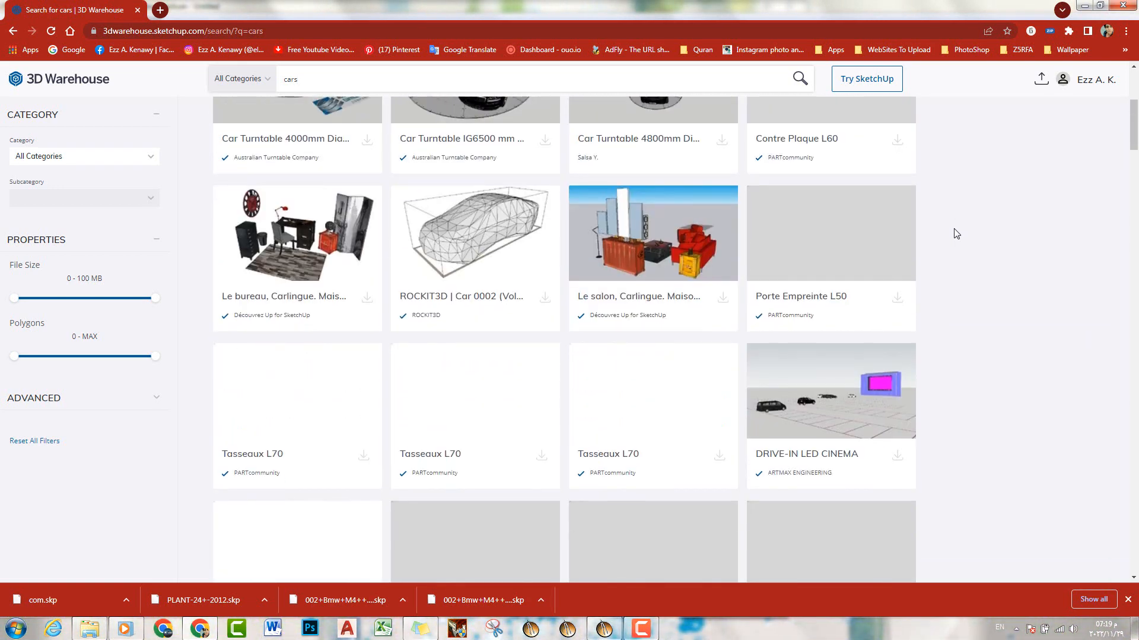
{"action": "scroll", "coordinate": [956, 233], "scroll_direction": "down", "scroll_amount": 2}
{"action": "scroll", "coordinate": [956, 233], "scroll_direction": "up", "scroll_amount": 3}
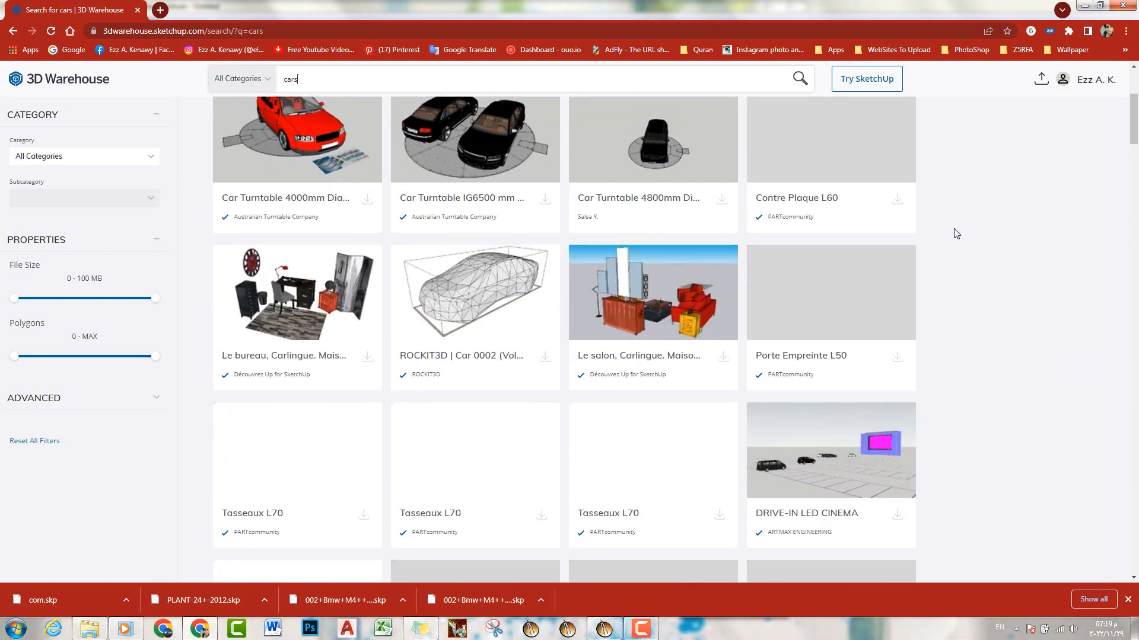
{"action": "scroll", "coordinate": [956, 233], "scroll_direction": "up", "scroll_amount": 4}
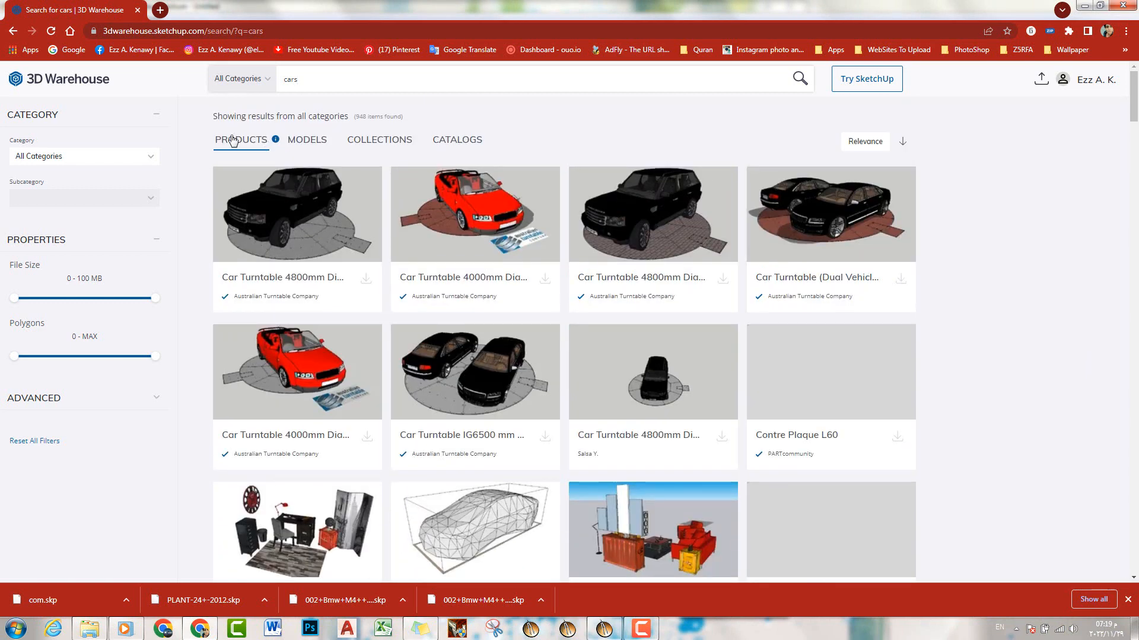
- Show the Models results and download the white sedan titled "CAR" as a SketchUp 2019 model
{"action": "left_click", "coordinate": [308, 141]}
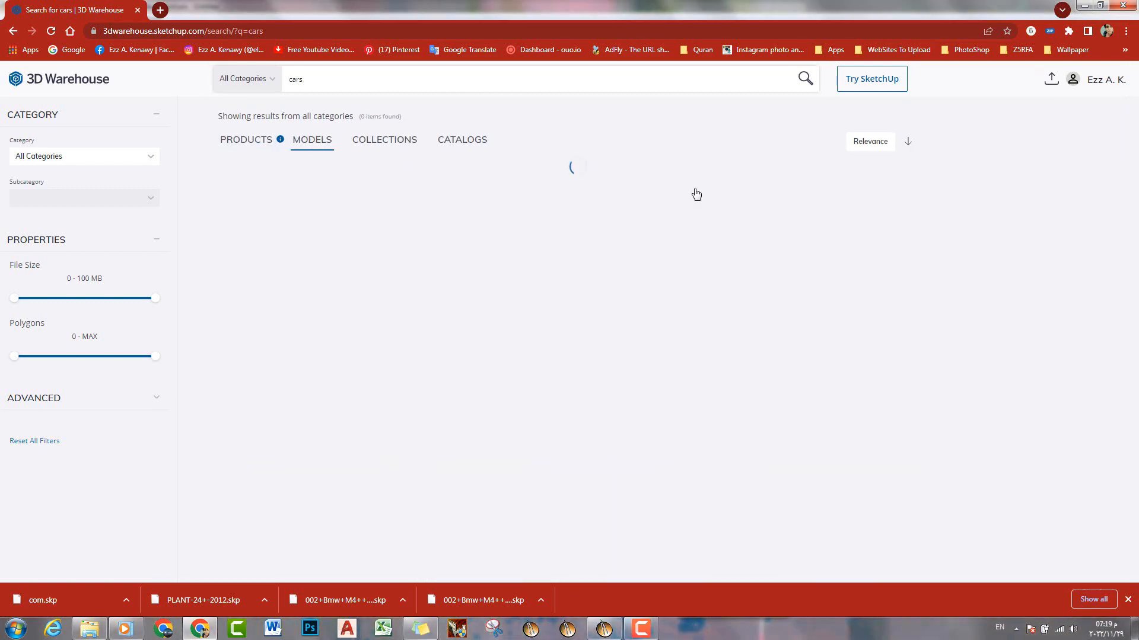
{"action": "scroll", "coordinate": [968, 173], "scroll_direction": "down", "scroll_amount": 2}
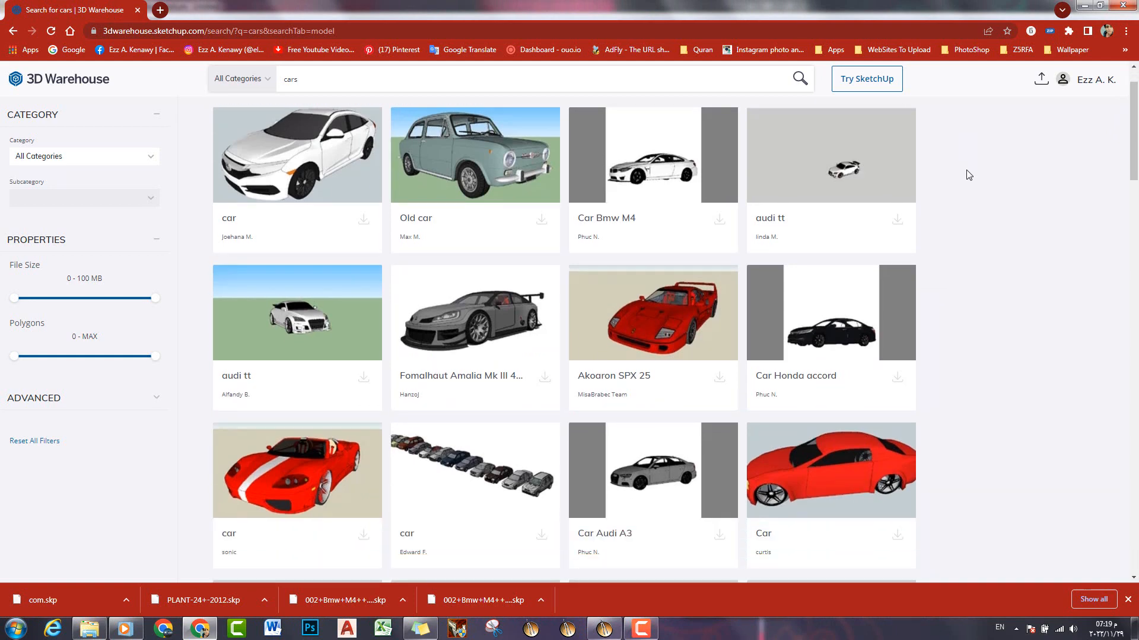
{"action": "scroll", "coordinate": [971, 196], "scroll_direction": "down", "scroll_amount": 4}
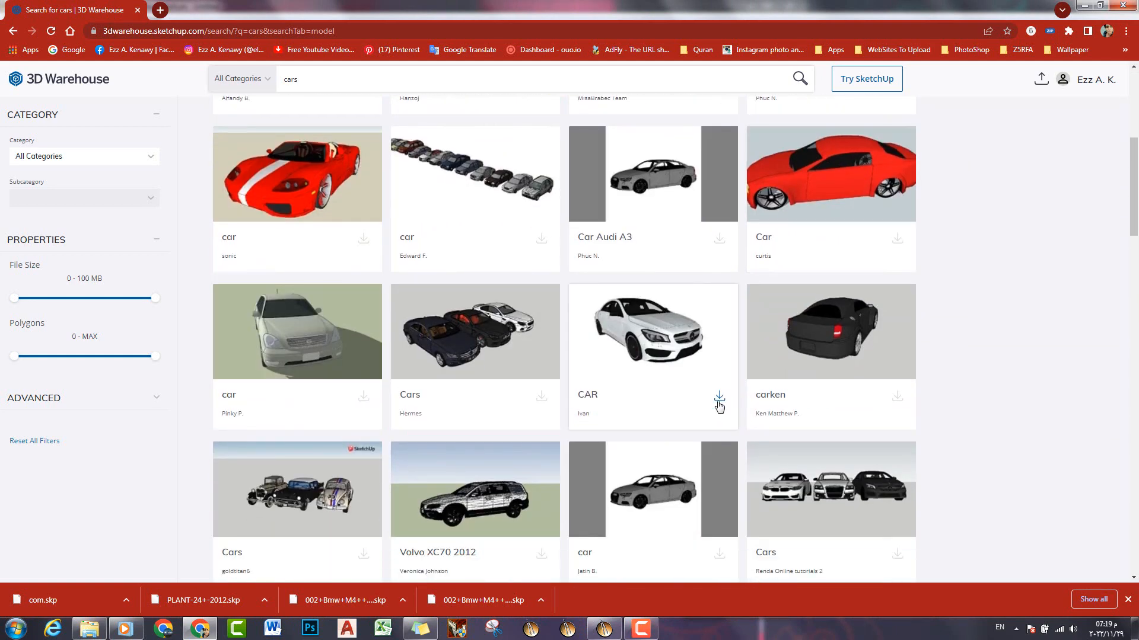
{"action": "left_click", "coordinate": [720, 405]}
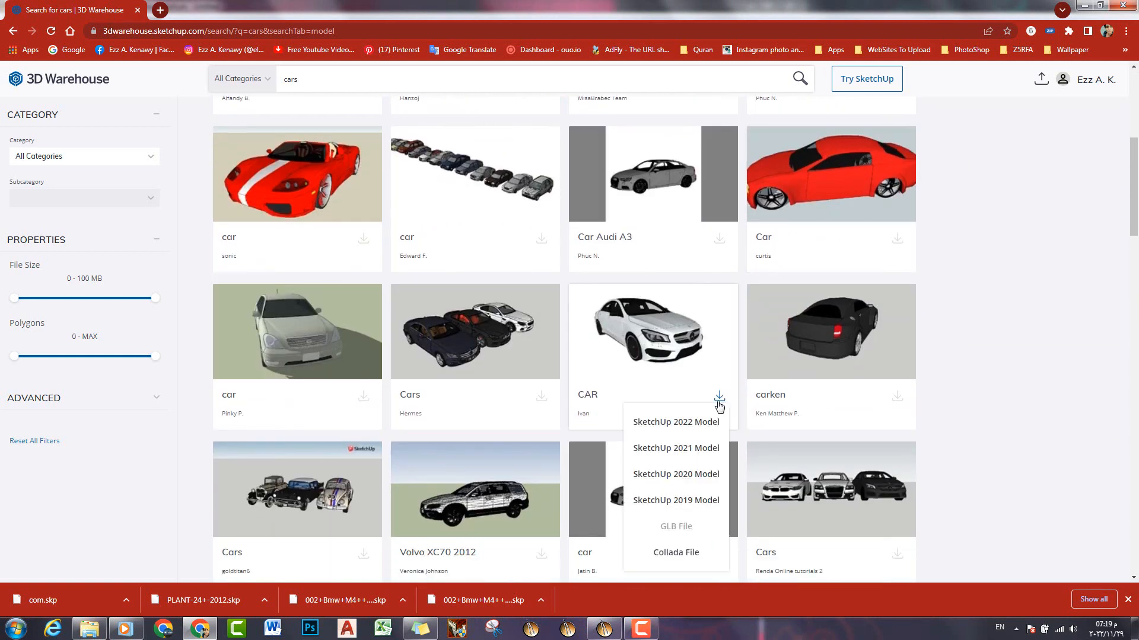
{"action": "left_click", "coordinate": [672, 502]}
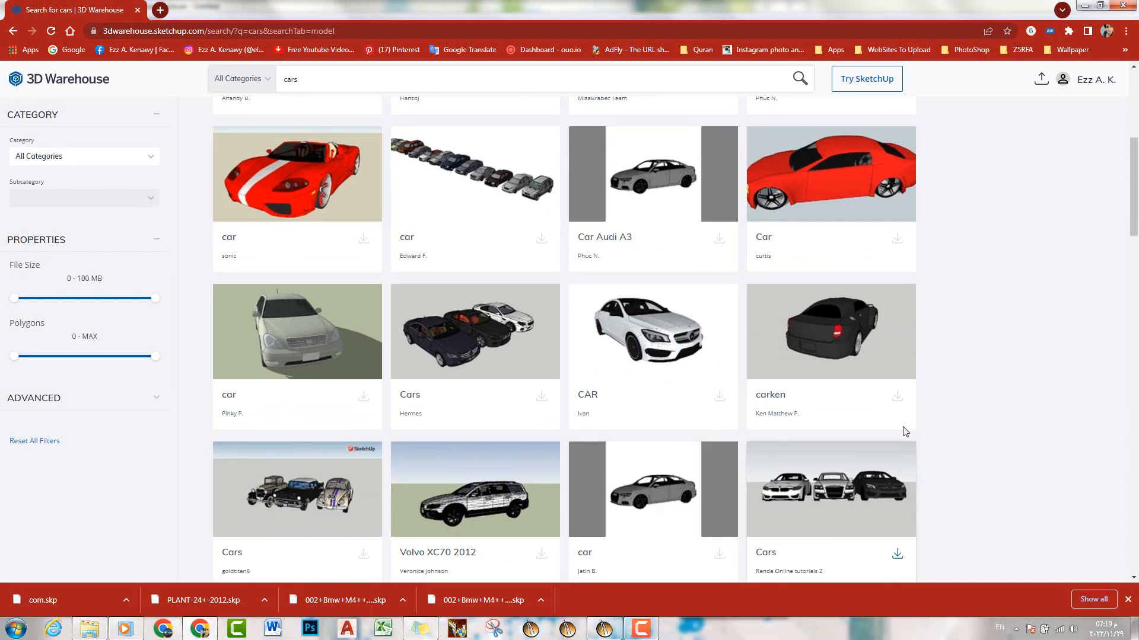
- Download the red pickup "Car" and the yellow "chevrolet camaro" as SketchUp 2019 models
{"action": "scroll", "coordinate": [573, 282], "scroll_direction": "down", "scroll_amount": 7}
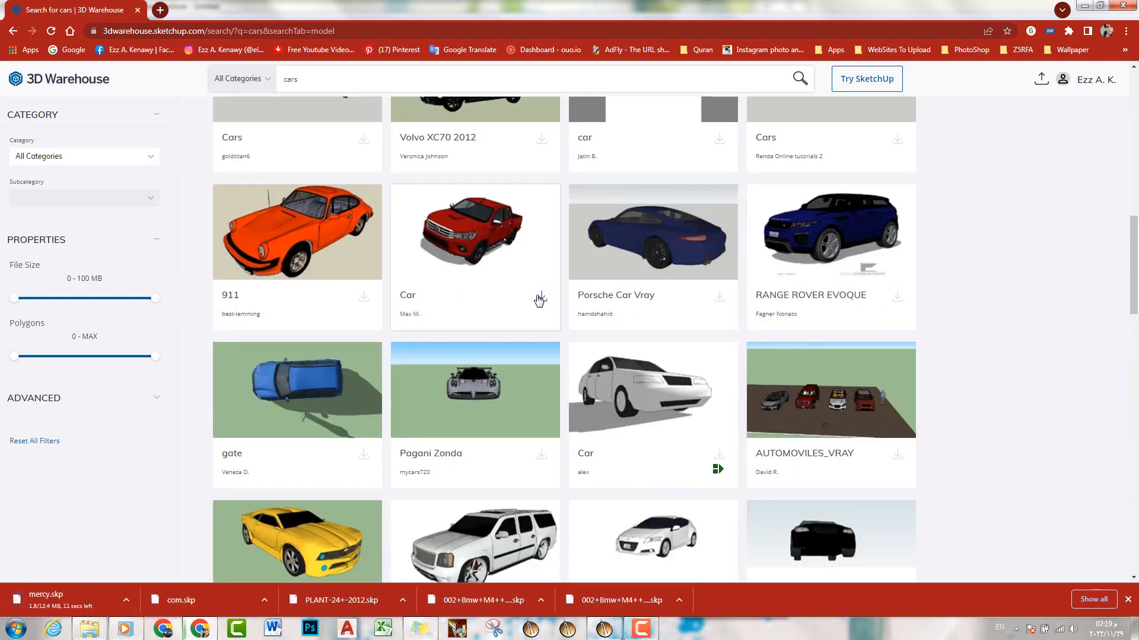
{"action": "left_click", "coordinate": [542, 295]}
{"action": "left_click", "coordinate": [485, 400]}
{"action": "scroll", "coordinate": [314, 346], "scroll_direction": "down", "scroll_amount": 3}
{"action": "scroll", "coordinate": [315, 347], "scroll_direction": "down", "scroll_amount": 1}
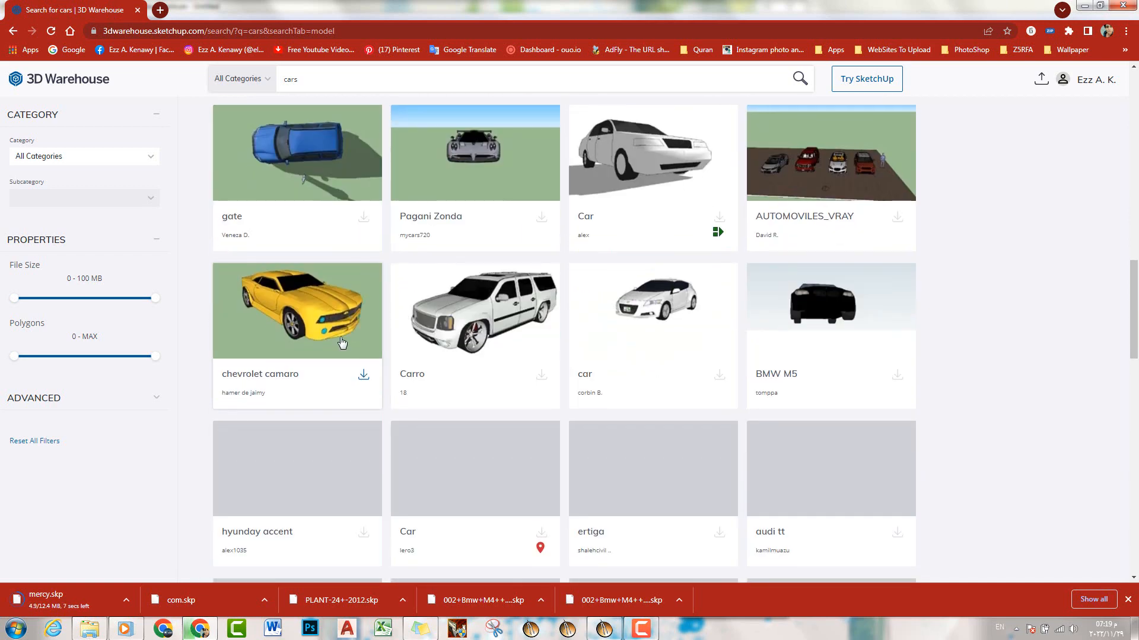
{"action": "left_click", "coordinate": [364, 375]}
{"action": "left_click", "coordinate": [346, 484]}
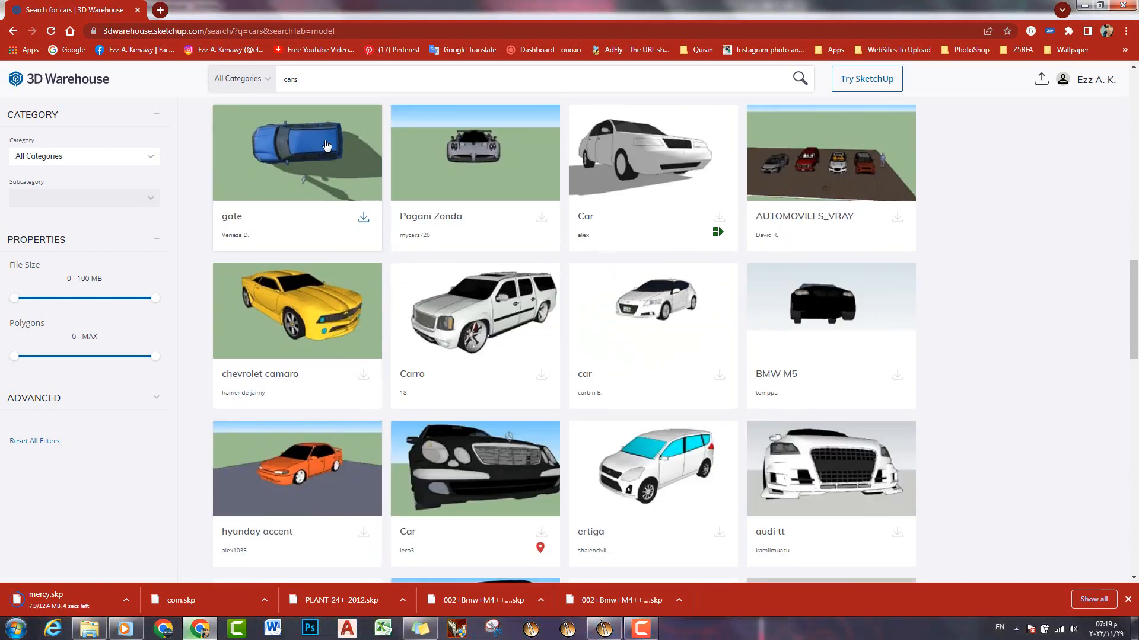
- Replace the search term with "plant" and run the model search
{"action": "double_click", "coordinate": [301, 76]}
{"action": "type", "text": "pla"}
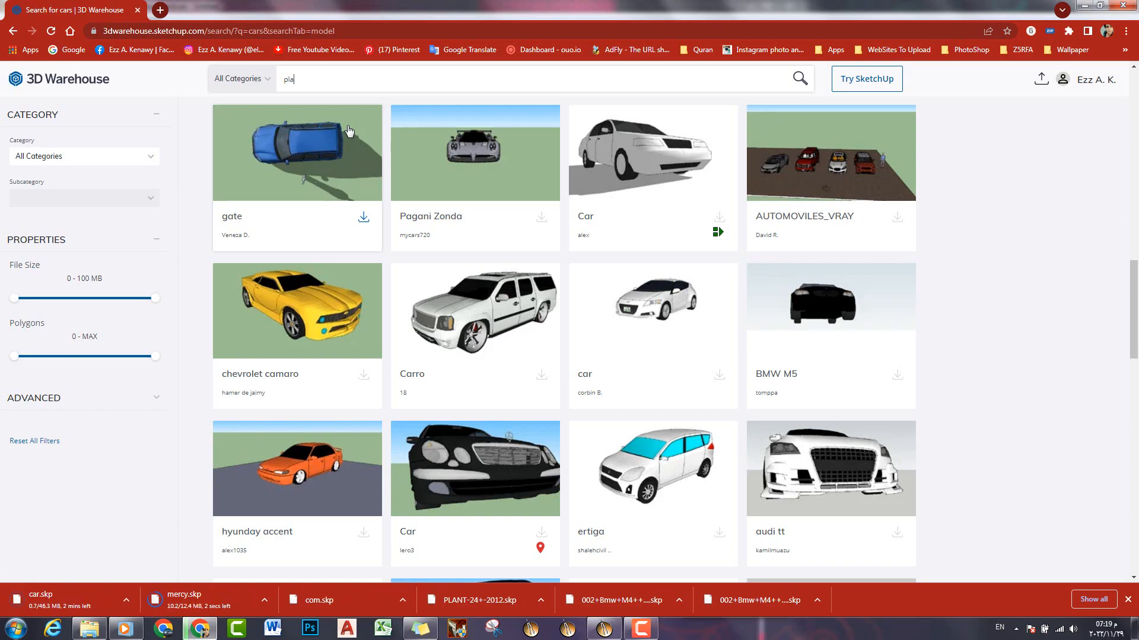
{"action": "type", "text": "nt"}
{"action": "key", "text": "Return"}
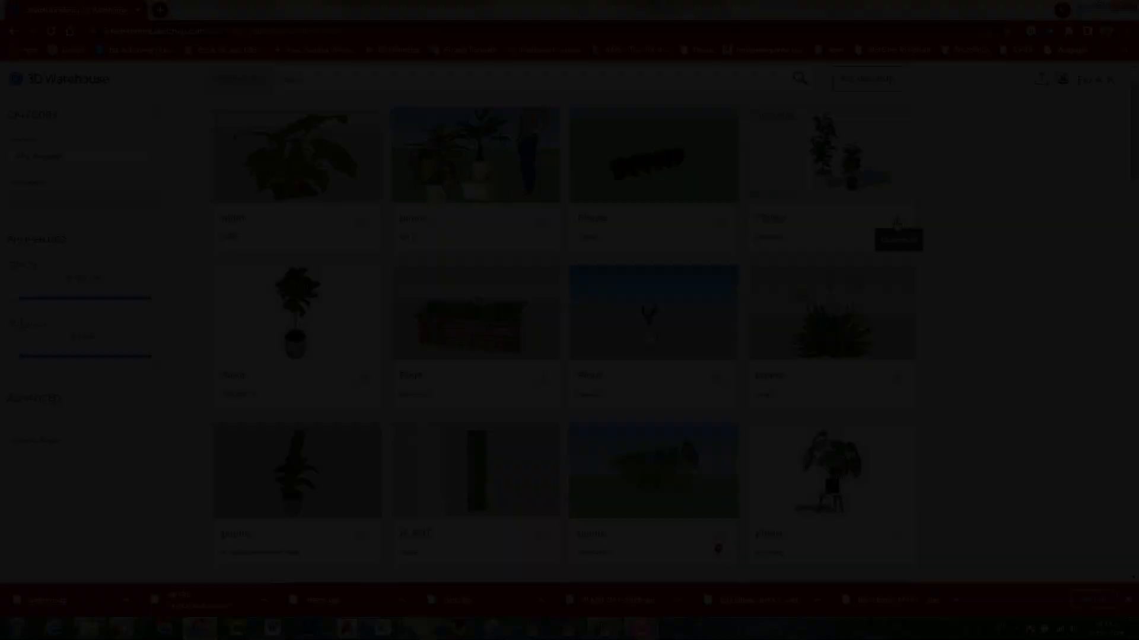
- Download the two-pot "Plante" model and the "plants" model standing on a stool as SketchUp 2019 models
{"action": "left_click", "coordinate": [896, 221]}
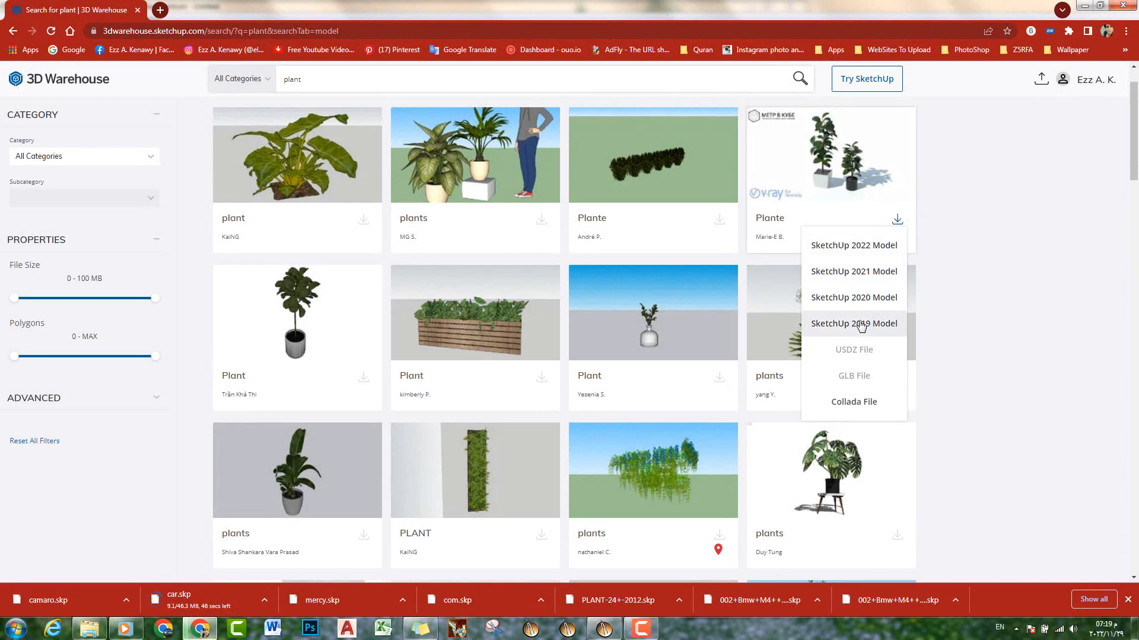
{"action": "left_click", "coordinate": [858, 325]}
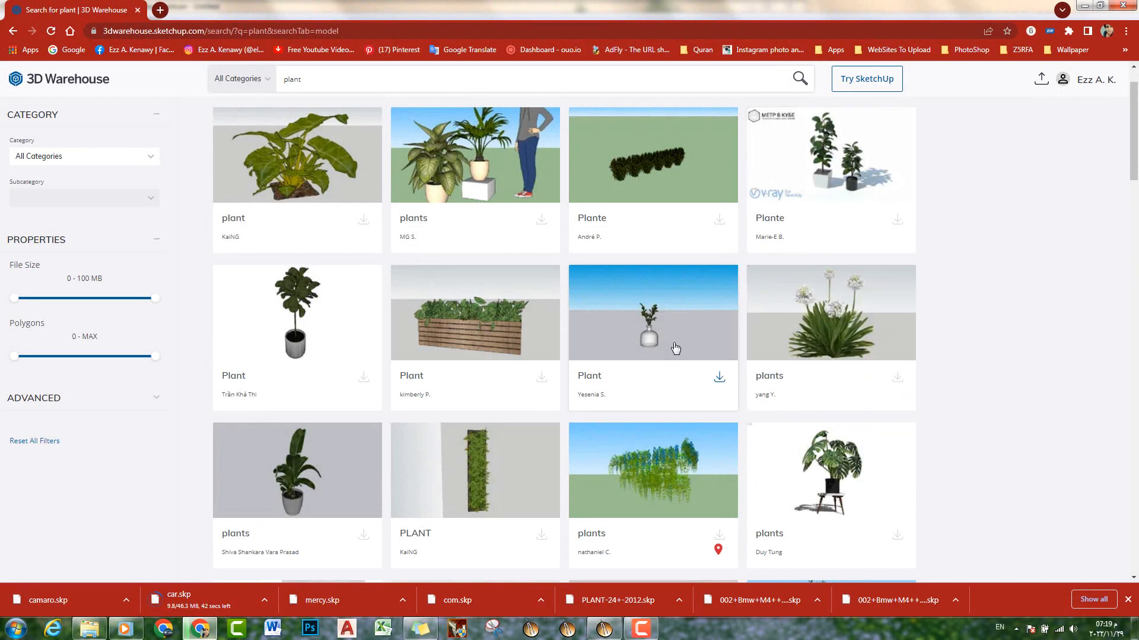
{"action": "scroll", "coordinate": [501, 338], "scroll_direction": "down", "scroll_amount": 4}
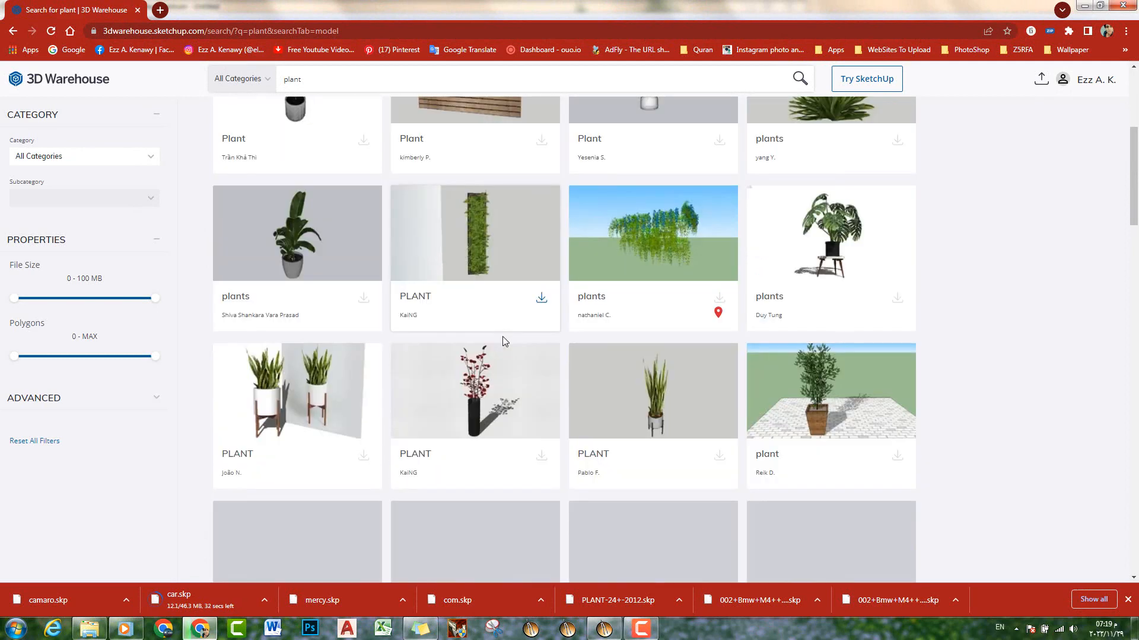
{"action": "left_click", "coordinate": [897, 298]}
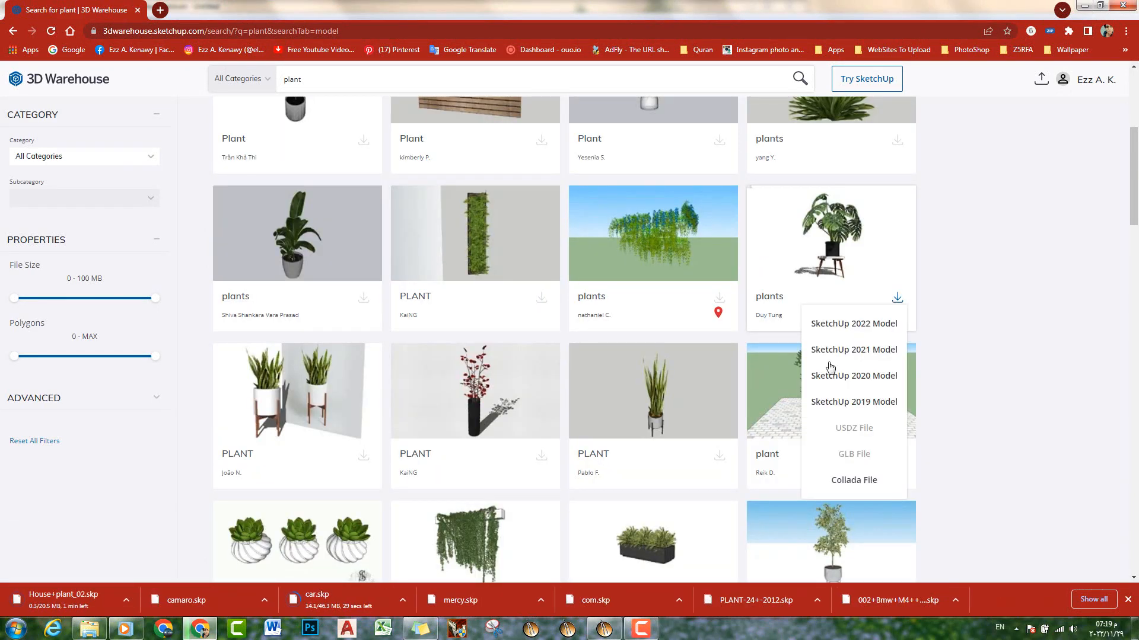
{"action": "left_click", "coordinate": [831, 402]}
- Download the "plant" model in the wooden planter on paving as a SketchUp 2019 model
{"action": "scroll", "coordinate": [877, 356], "scroll_direction": "down", "scroll_amount": 2}
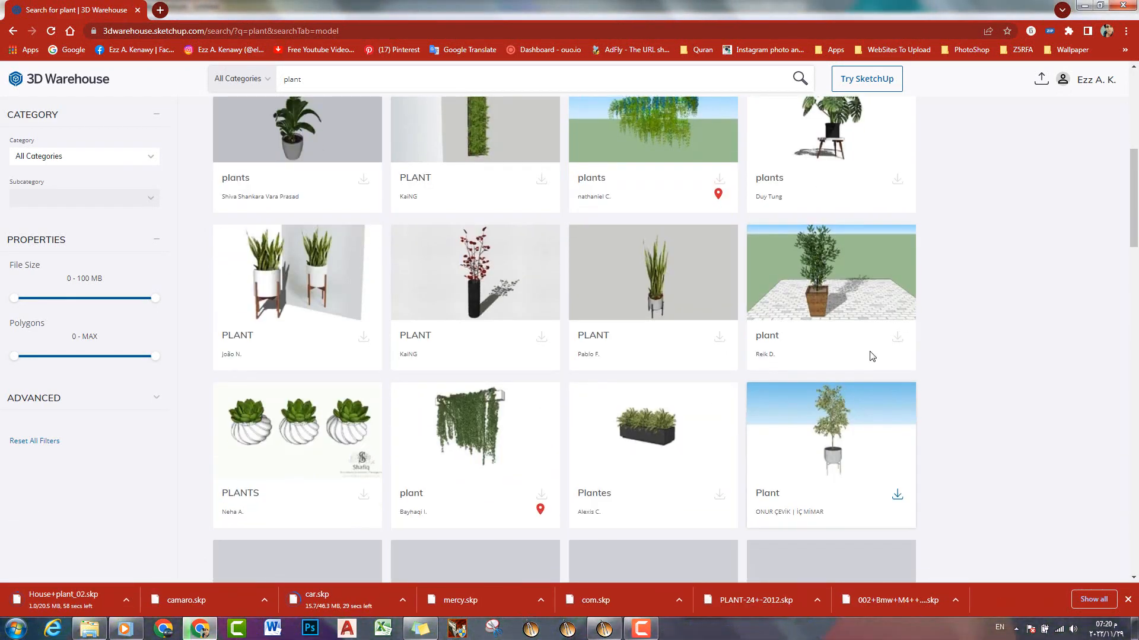
{"action": "left_click", "coordinate": [897, 336]}
{"action": "left_click", "coordinate": [854, 440]}
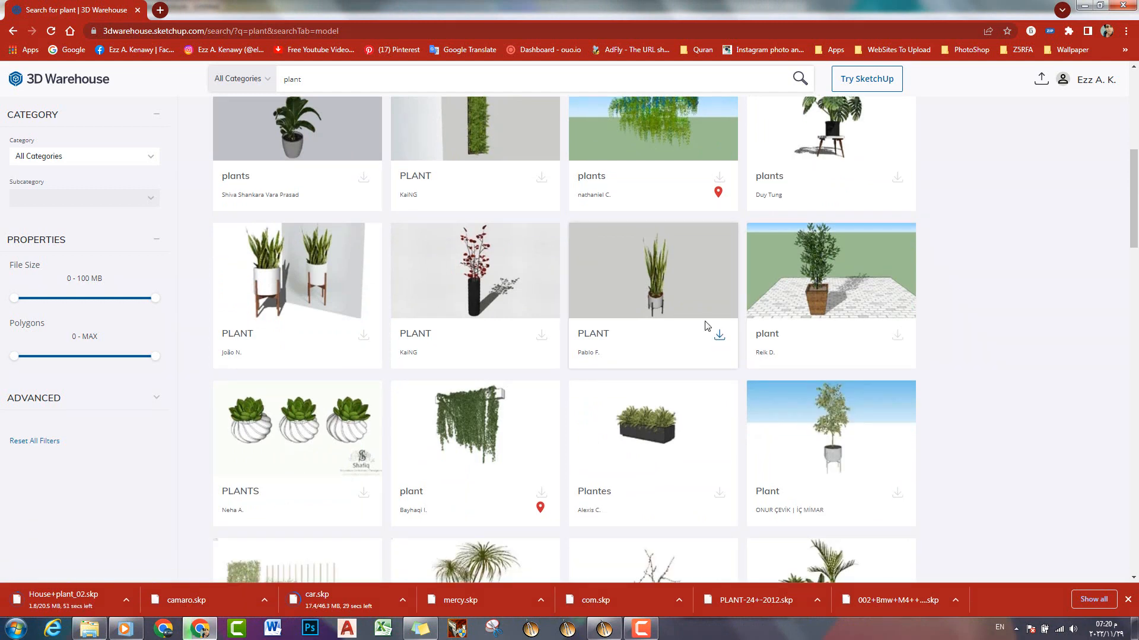
- Download the "Plantes" model with three dark-leaved potted plants, shown beside the succulent, as a SketchUp 2019 model
{"action": "scroll", "coordinate": [703, 315], "scroll_direction": "down", "scroll_amount": 5}
{"action": "scroll", "coordinate": [486, 318], "scroll_direction": "down", "scroll_amount": 4}
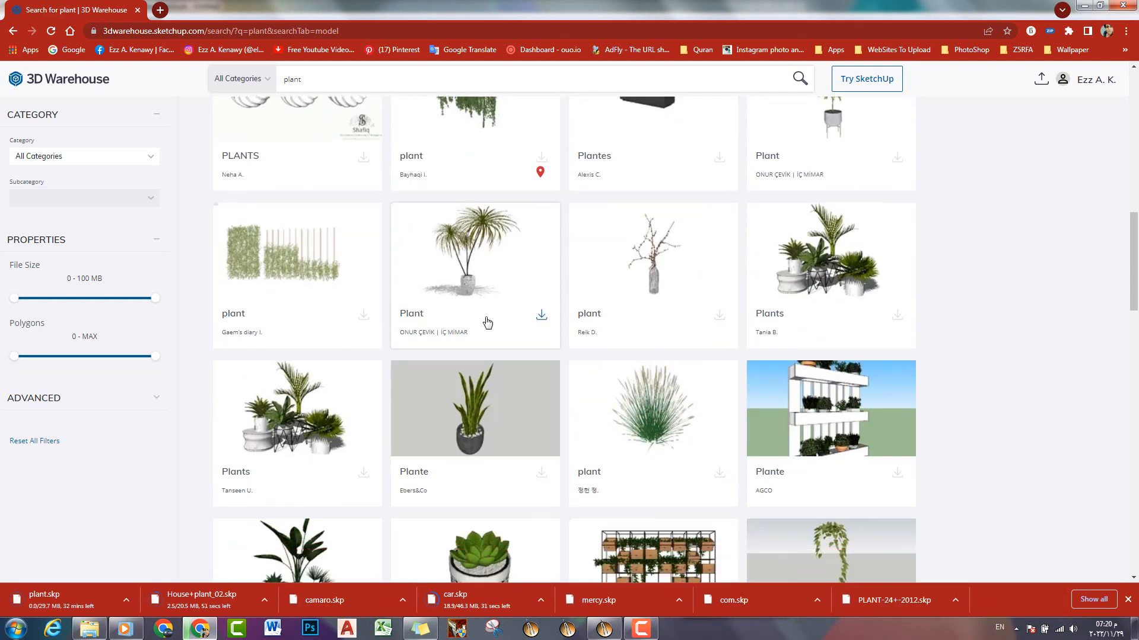
{"action": "scroll", "coordinate": [505, 326], "scroll_direction": "down", "scroll_amount": 1}
{"action": "left_click", "coordinate": [541, 375]}
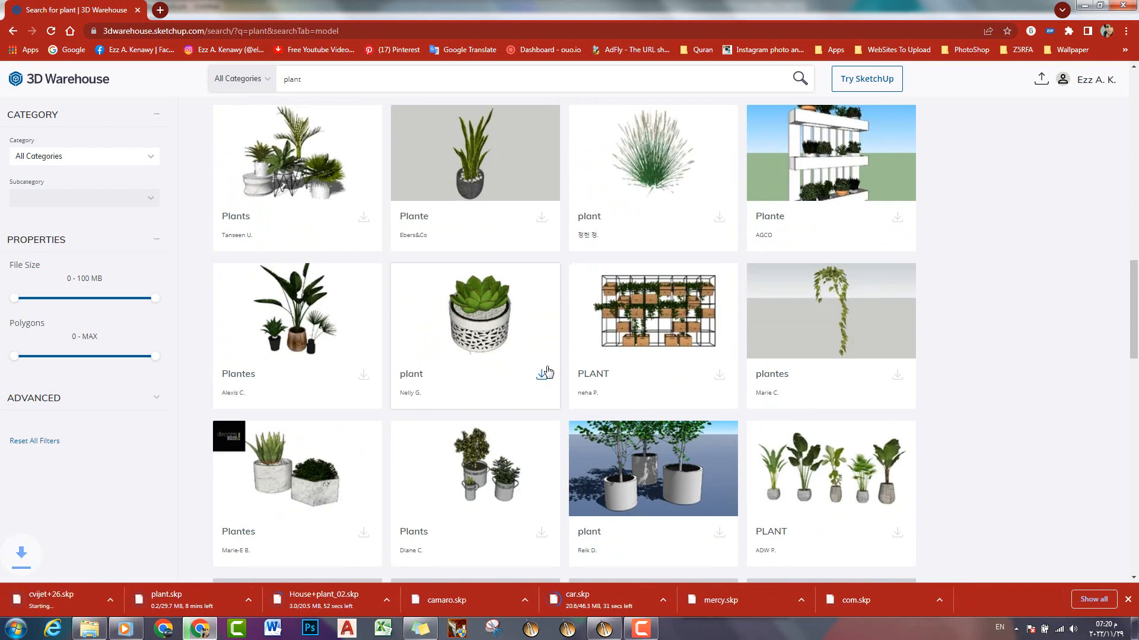
{"action": "left_click", "coordinate": [363, 374]}
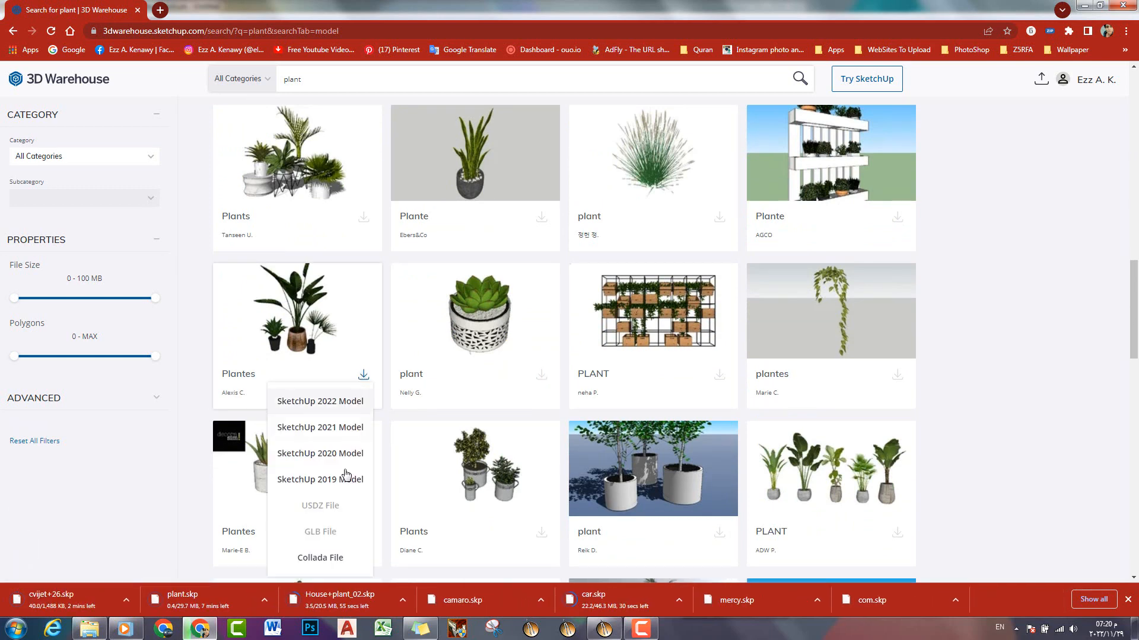
- Download the "plants" model with four hanging pots as a SketchUp 2019 model
{"action": "scroll", "coordinate": [552, 397], "scroll_direction": "down", "scroll_amount": 7}
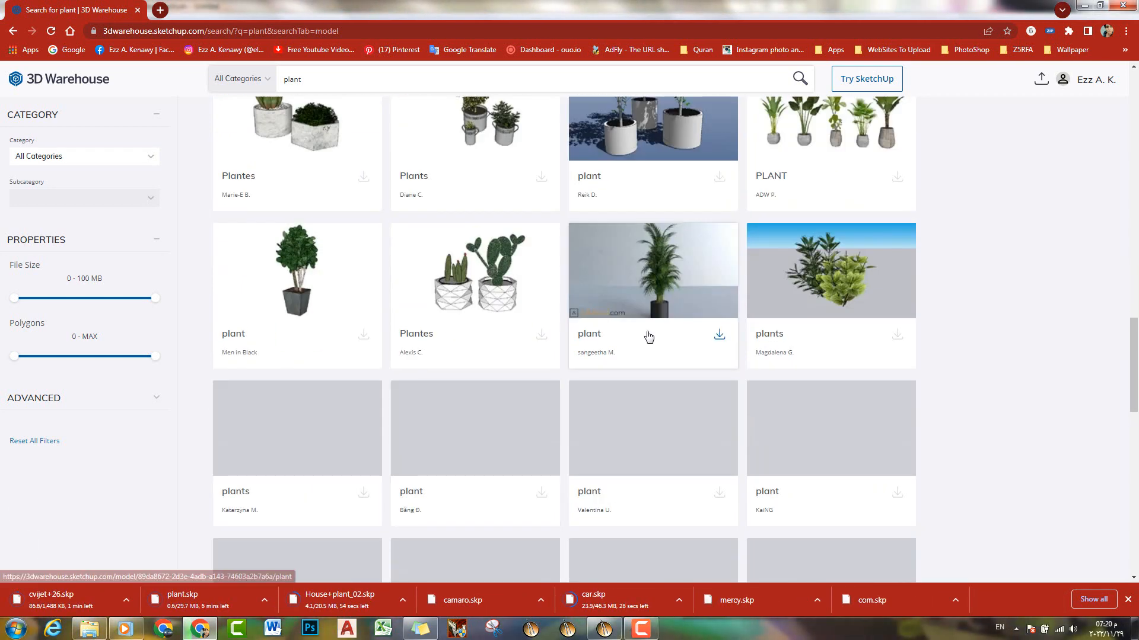
{"action": "scroll", "coordinate": [648, 336], "scroll_direction": "down", "scroll_amount": 1}
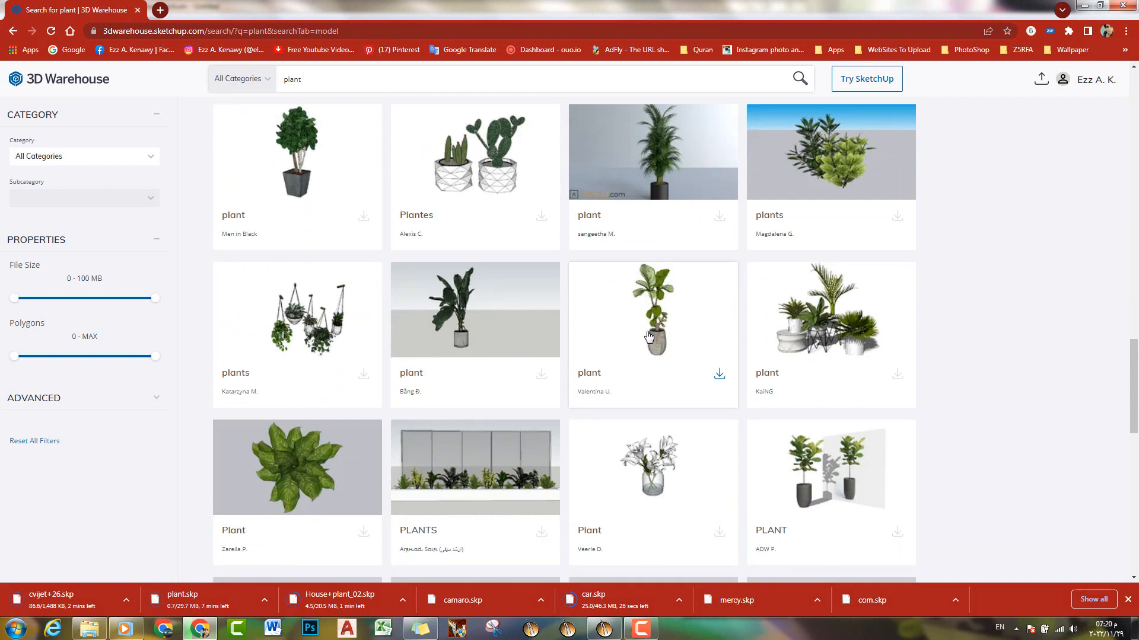
{"action": "scroll", "coordinate": [649, 335], "scroll_direction": "down", "scroll_amount": 2}
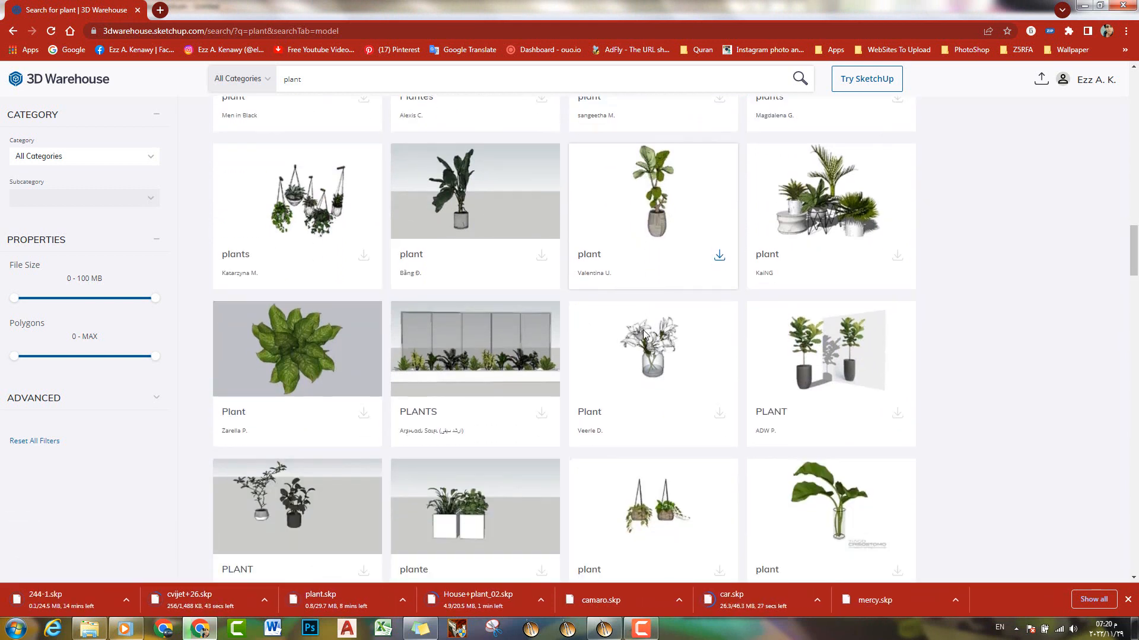
{"action": "left_click", "coordinate": [364, 257]}
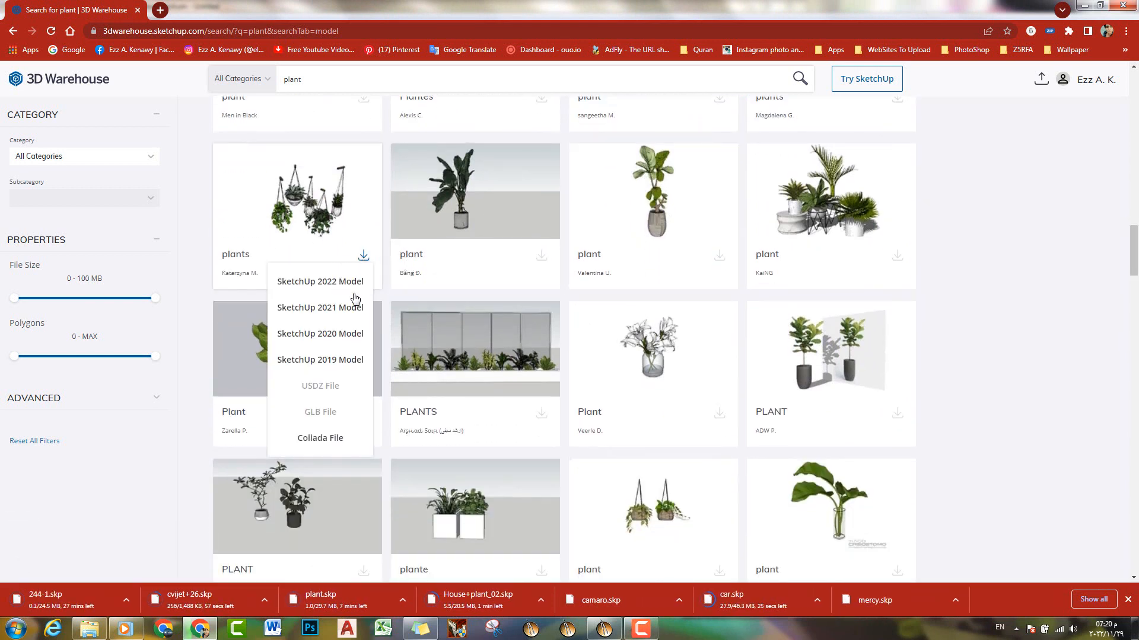
{"action": "left_click", "coordinate": [339, 360]}
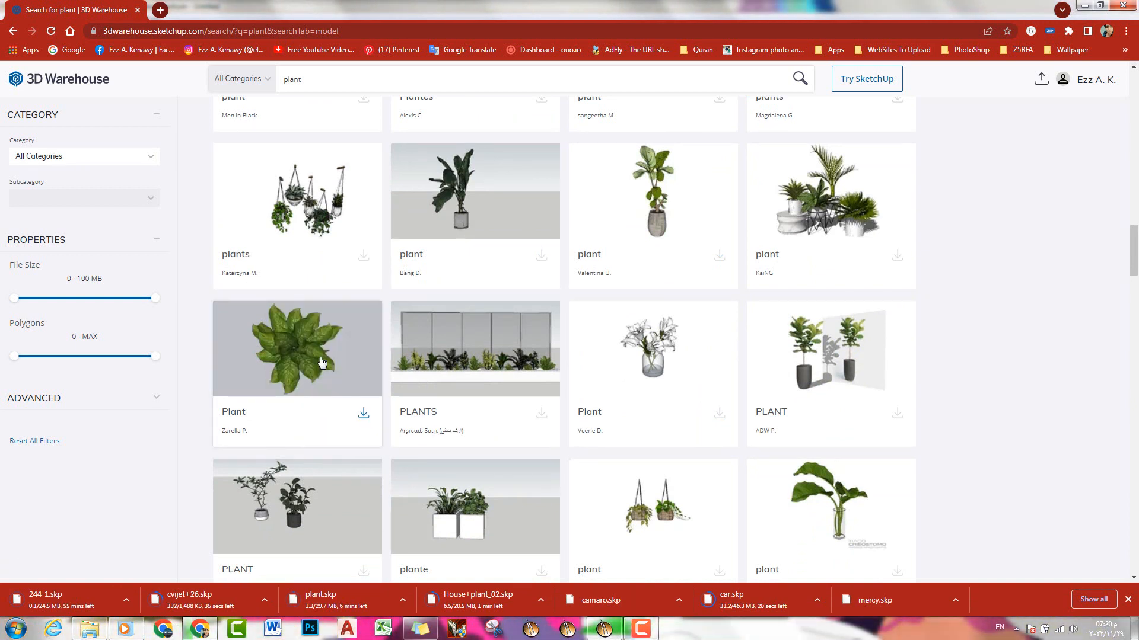
- Replace the search term with "chair" and run the model search
{"action": "scroll", "coordinate": [346, 322], "scroll_direction": "down", "scroll_amount": 5}
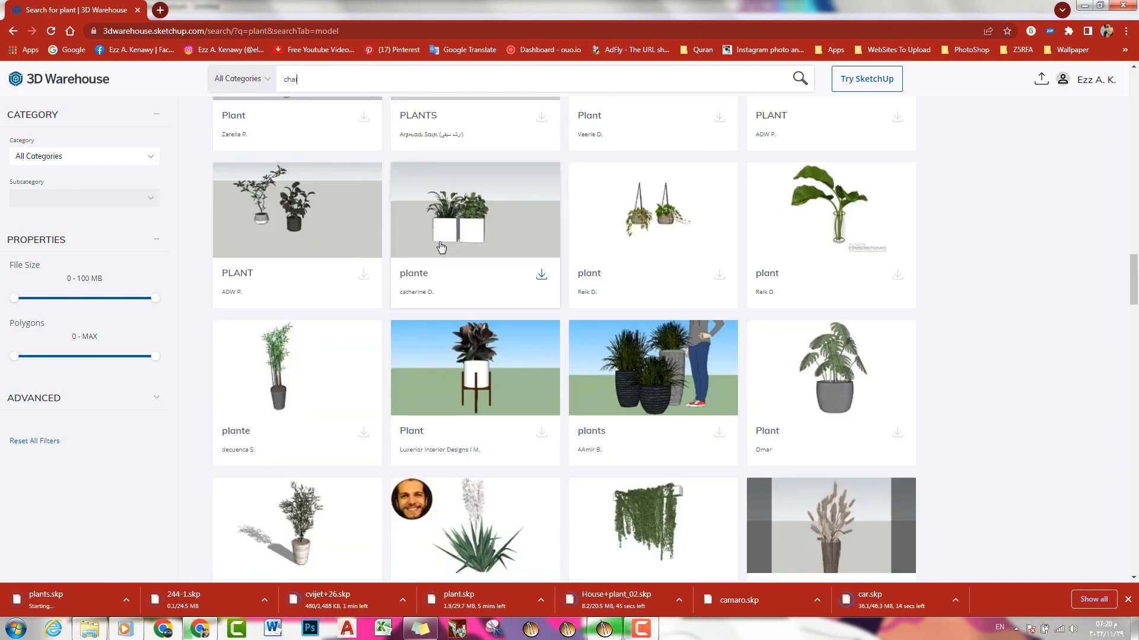
{"action": "key", "text": "Return"}
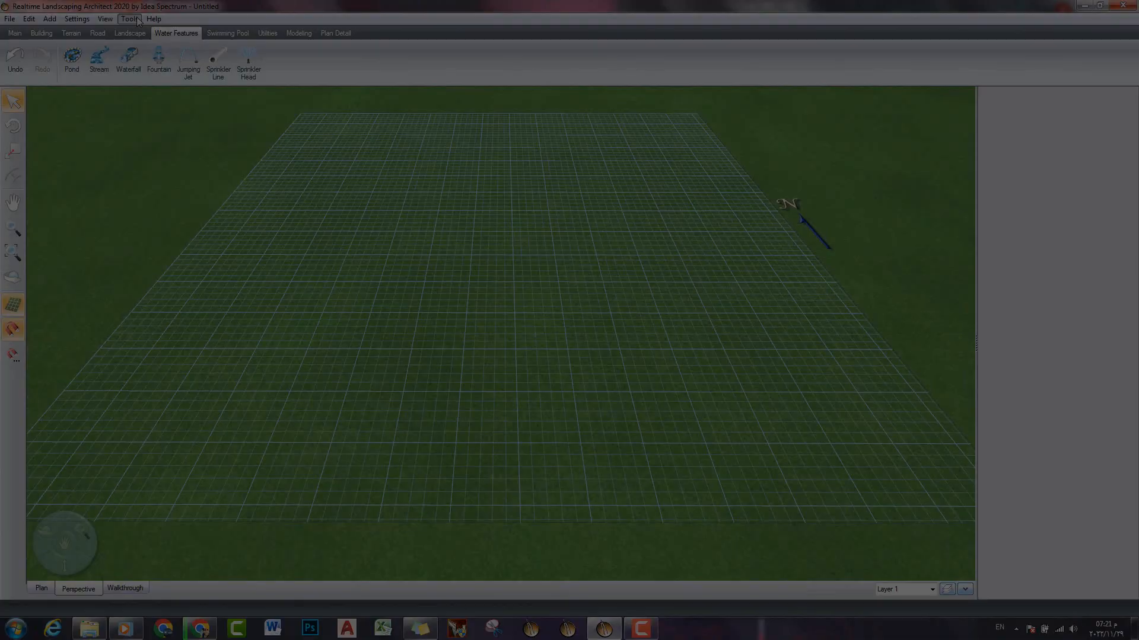
- Switch to Realtime Landscaping Architect and load camaro.skp from Downloads as an Accessory in the Model Import Wizard
{"action": "left_click", "coordinate": [129, 18]}
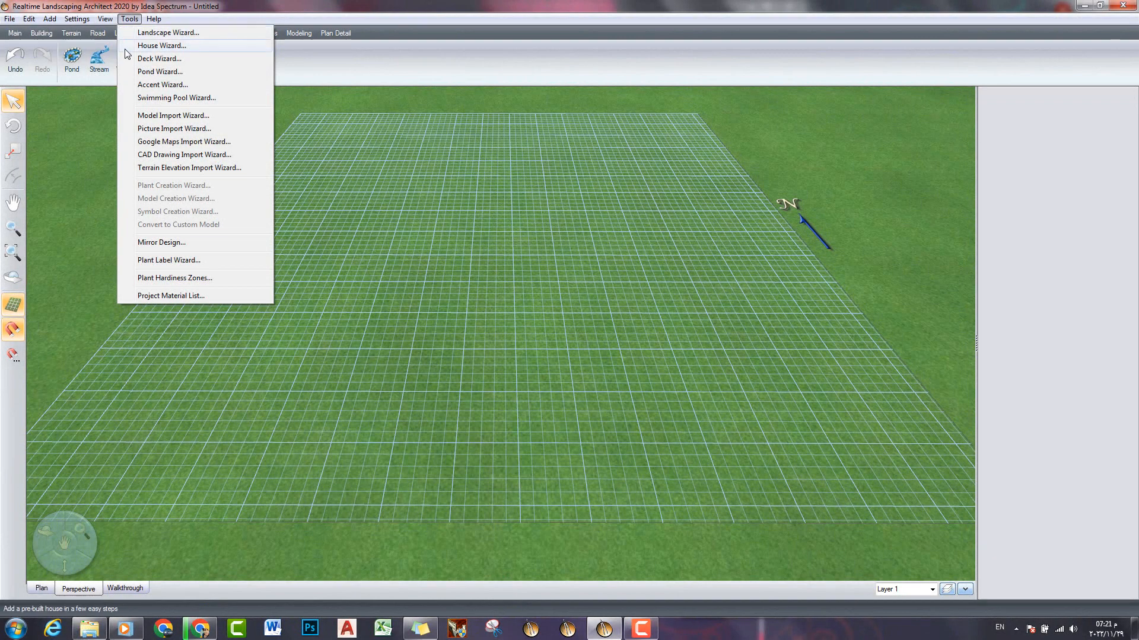
{"action": "left_click", "coordinate": [164, 117]}
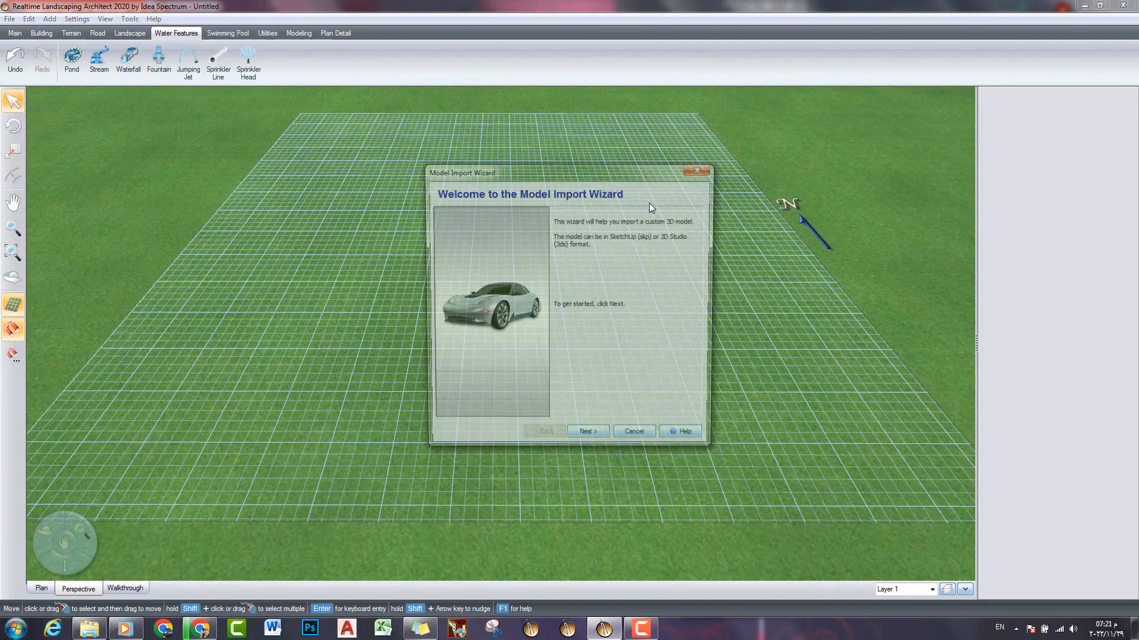
{"action": "left_click", "coordinate": [589, 438]}
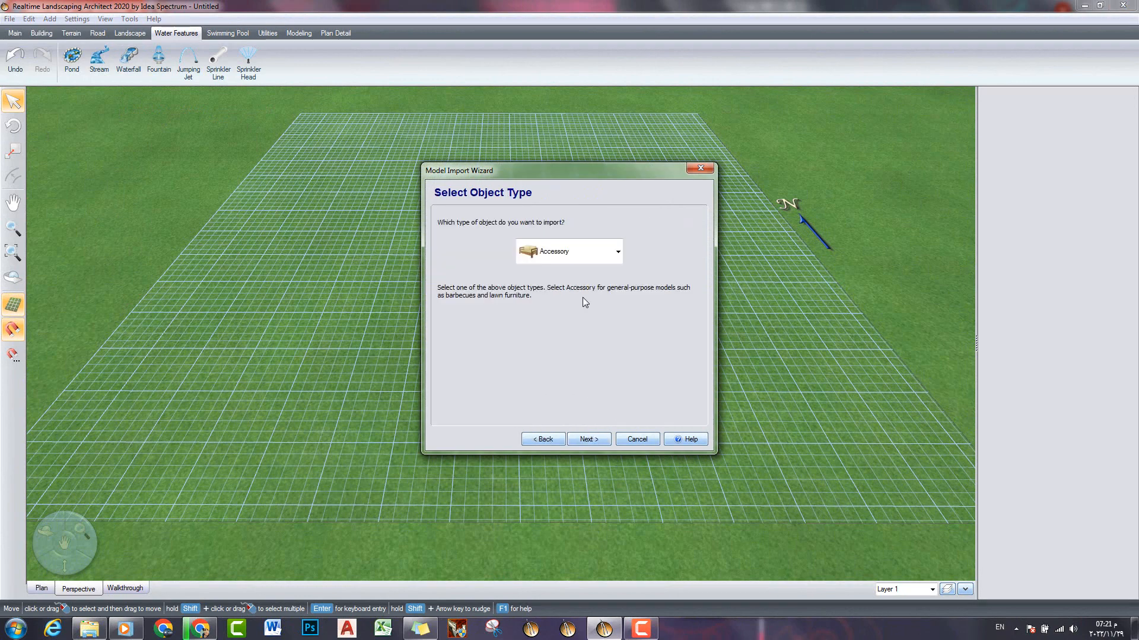
{"action": "left_click", "coordinate": [587, 439]}
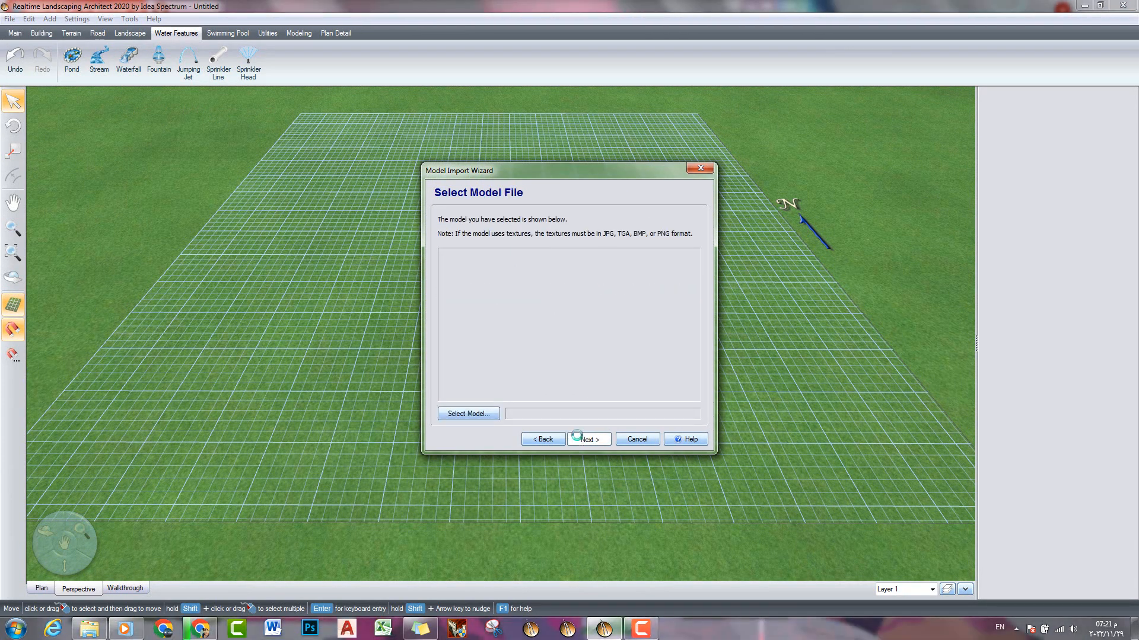
{"action": "left_click", "coordinate": [468, 411]}
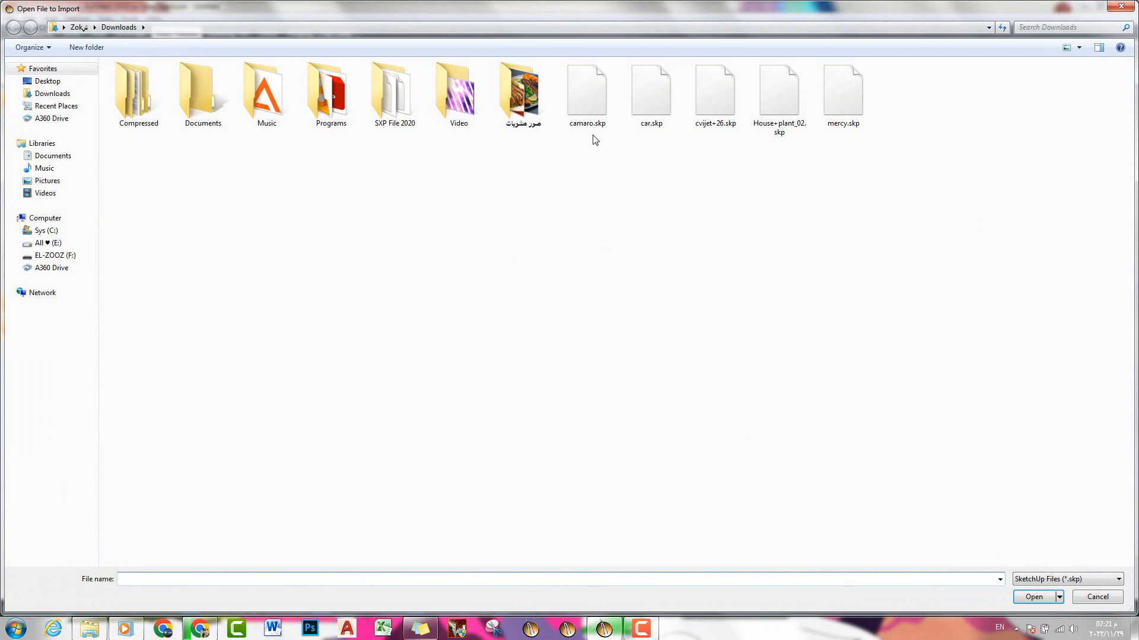
{"action": "left_click", "coordinate": [587, 101]}
{"action": "left_click", "coordinate": [1043, 601]}
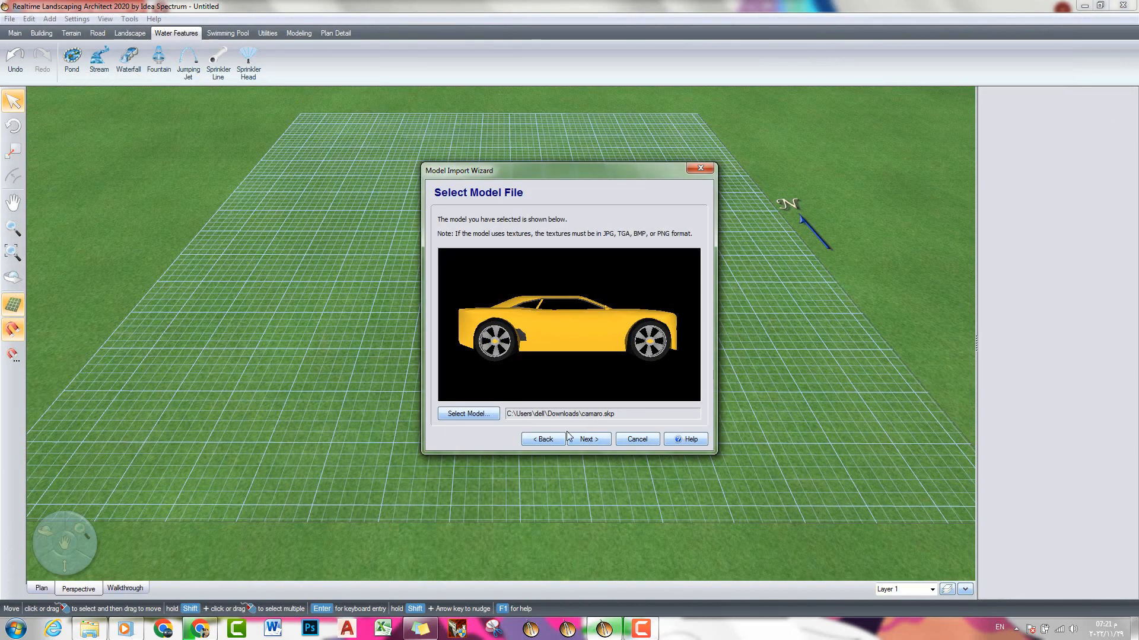
- Complete the import with default rotation and size under the file name camaro, and place the yellow car near the grid's centre
{"action": "left_click", "coordinate": [569, 437]}
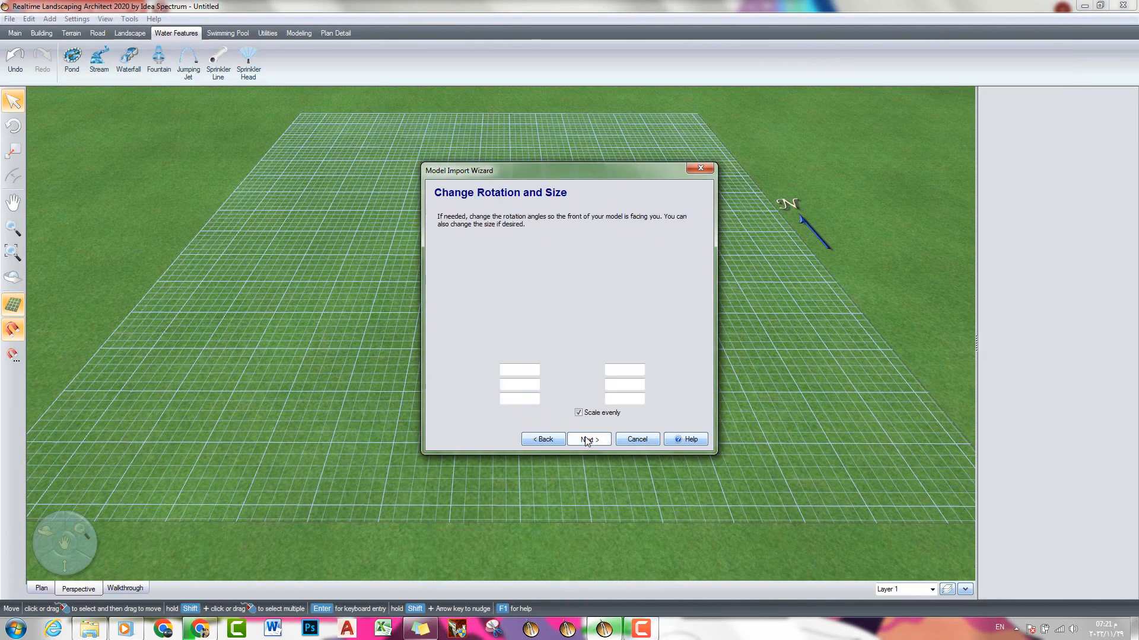
{"action": "left_click", "coordinate": [589, 440]}
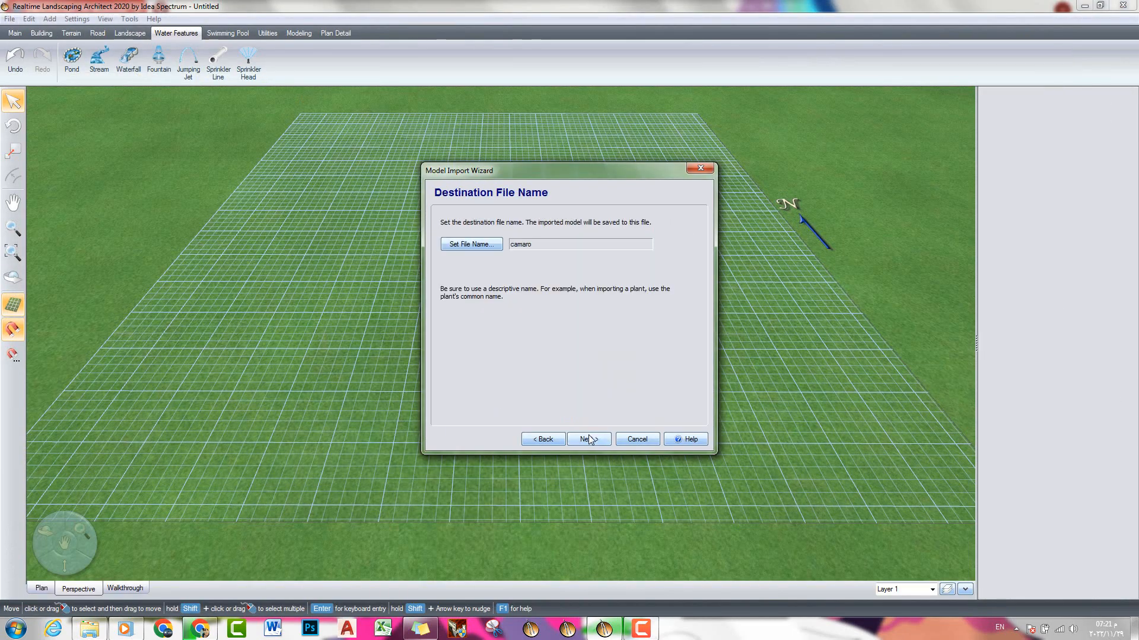
{"action": "left_click", "coordinate": [589, 440]}
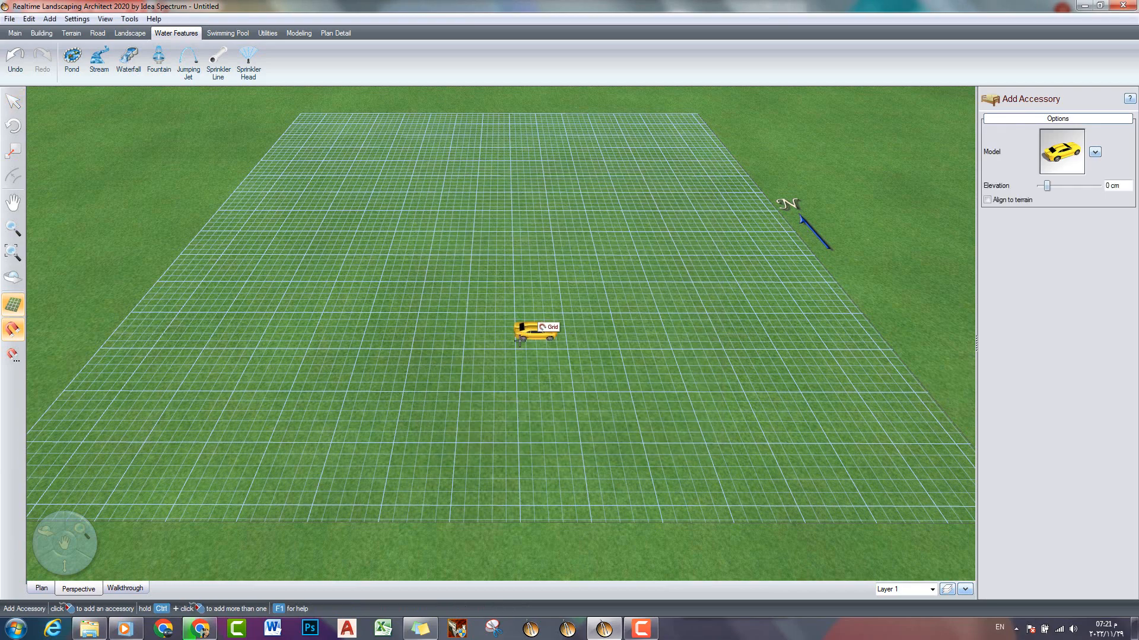
{"action": "scroll", "coordinate": [521, 341], "scroll_direction": "up", "scroll_amount": 5}
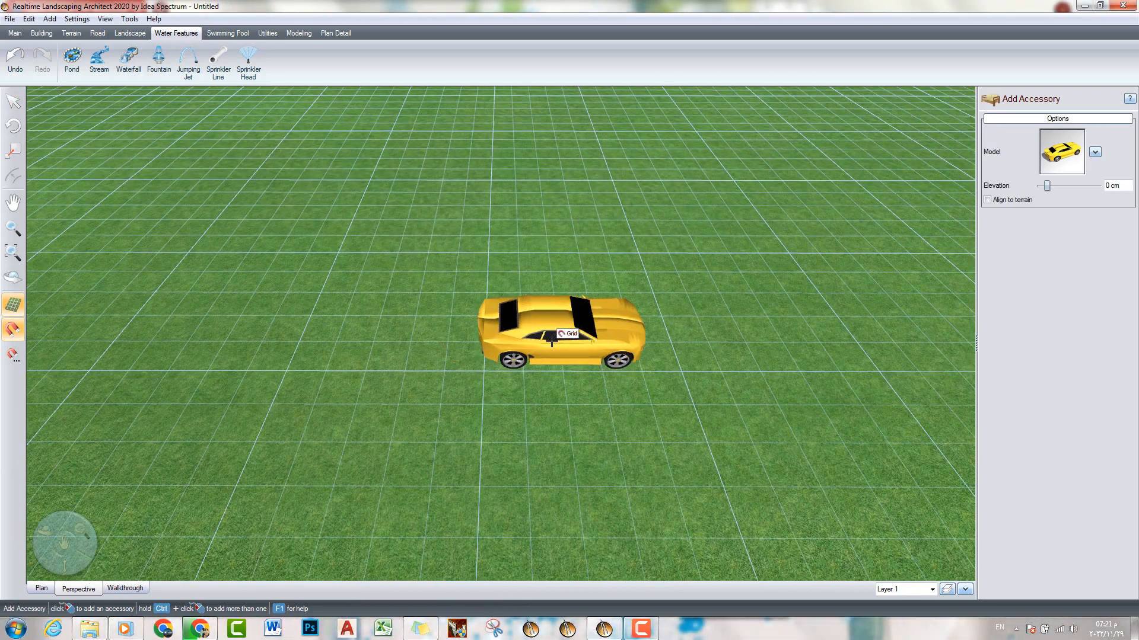
{"action": "left_click", "coordinate": [552, 341]}
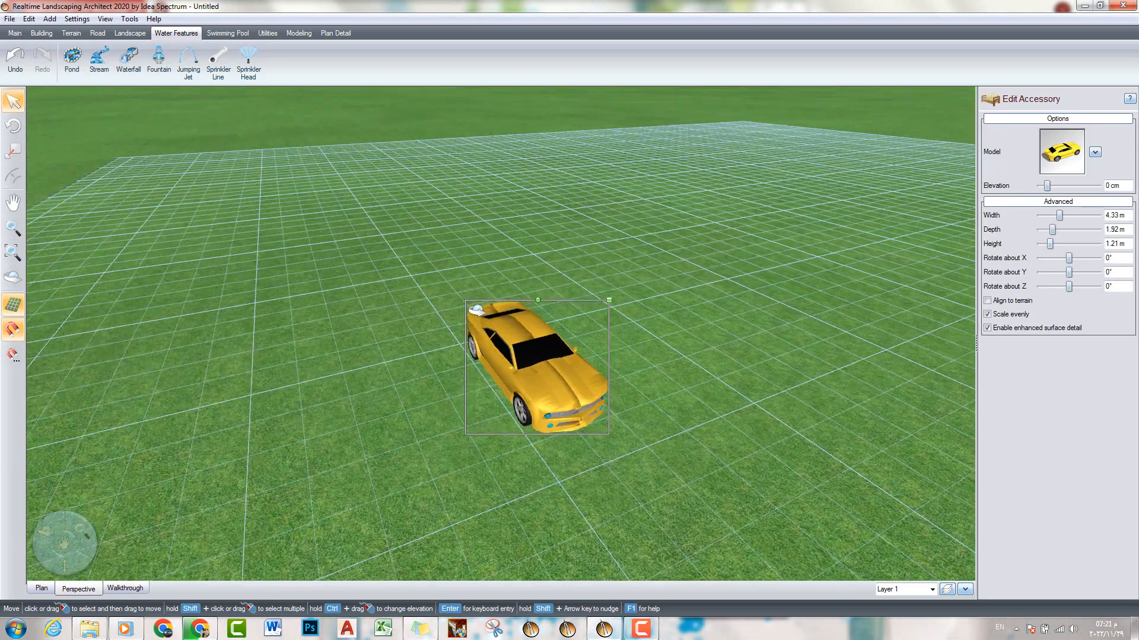
- Start another Accessory import with the Model Import Wizard and load car.skp from Downloads
{"action": "middle_click_drag", "start_coordinate": [477, 311], "coordinate": [447, 277]}
{"action": "scroll", "coordinate": [552, 351], "scroll_direction": "up", "scroll_amount": 4}
{"action": "middle_click_drag", "start_coordinate": [549, 352], "coordinate": [412, 379]}
{"action": "middle_click_drag", "start_coordinate": [485, 396], "coordinate": [344, 142]}
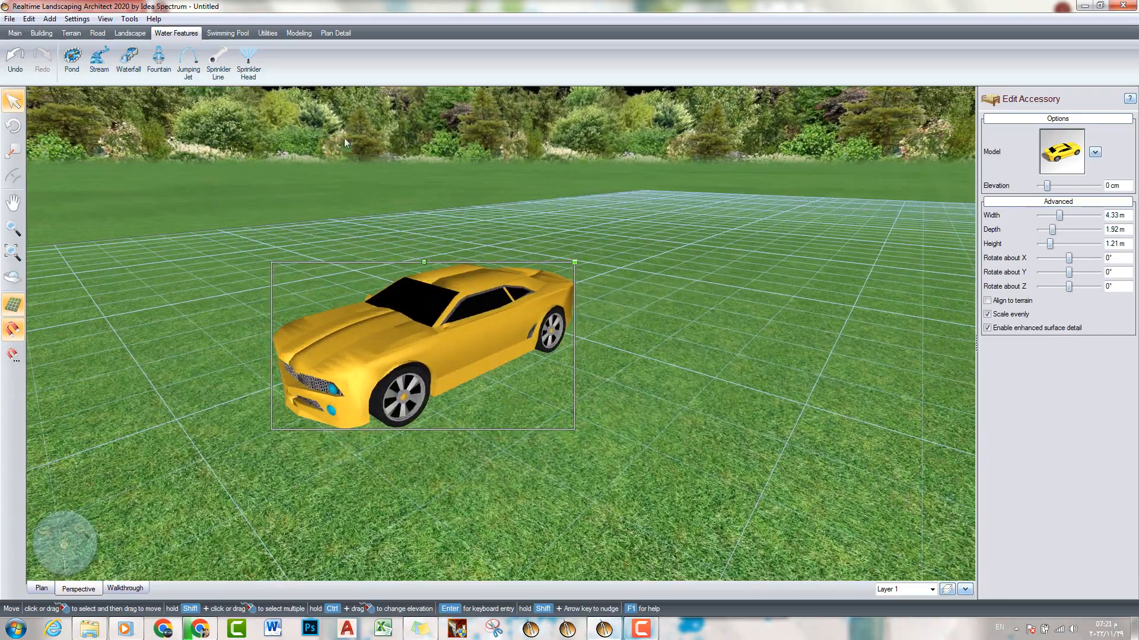
{"action": "left_click", "coordinate": [129, 18]}
{"action": "left_click", "coordinate": [160, 113]}
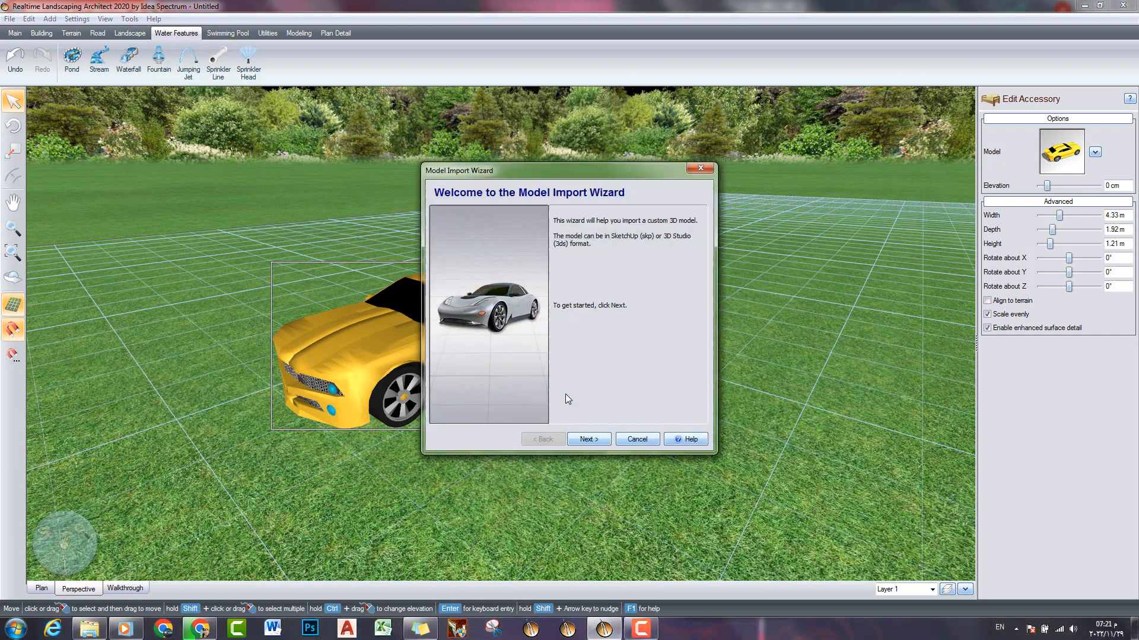
{"action": "left_click", "coordinate": [600, 446]}
{"action": "left_click", "coordinate": [586, 439]}
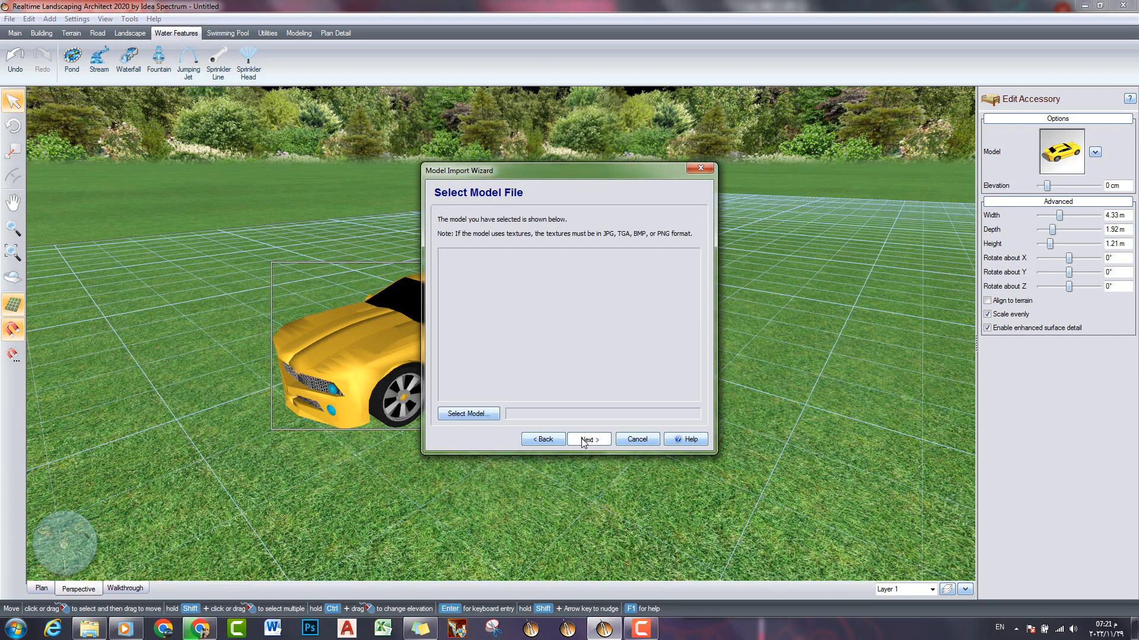
{"action": "left_click", "coordinate": [586, 439]}
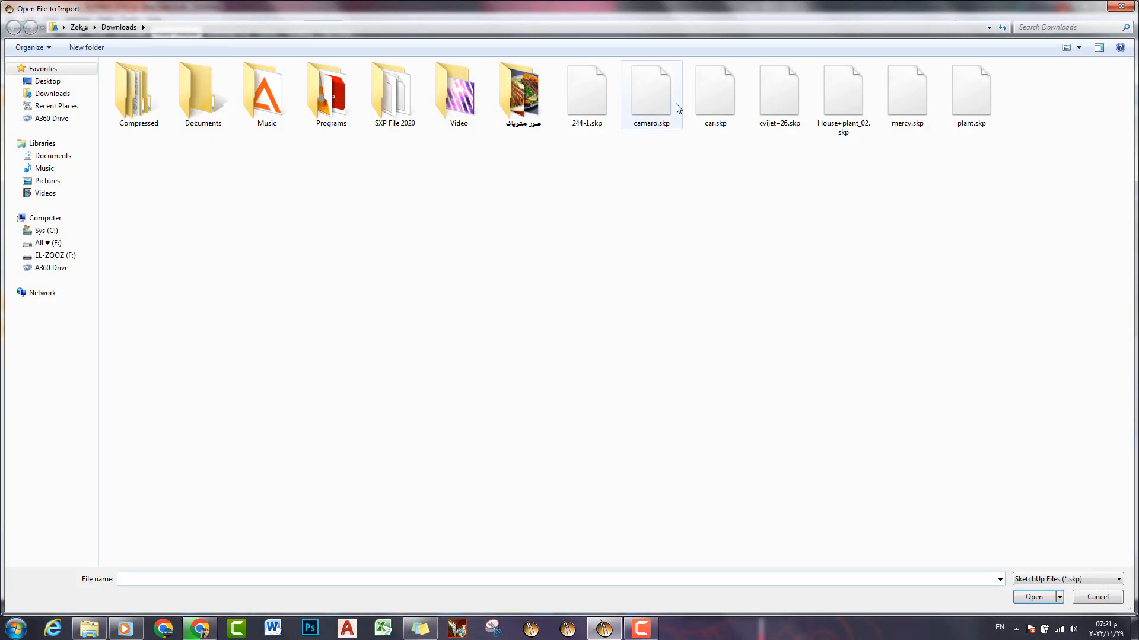
{"action": "double_click", "coordinate": [715, 95]}
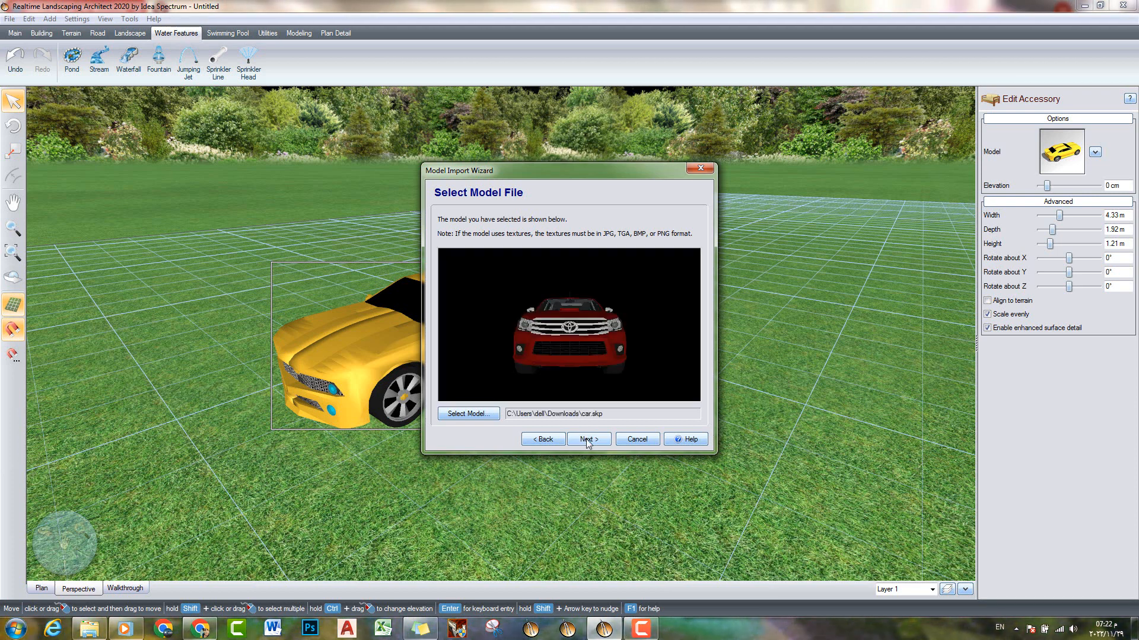
- Complete the import with default rotation and size under the file name car, and place the red pickup beside the yellow car
{"action": "left_click", "coordinate": [586, 440]}
{"action": "left_click", "coordinate": [587, 439]}
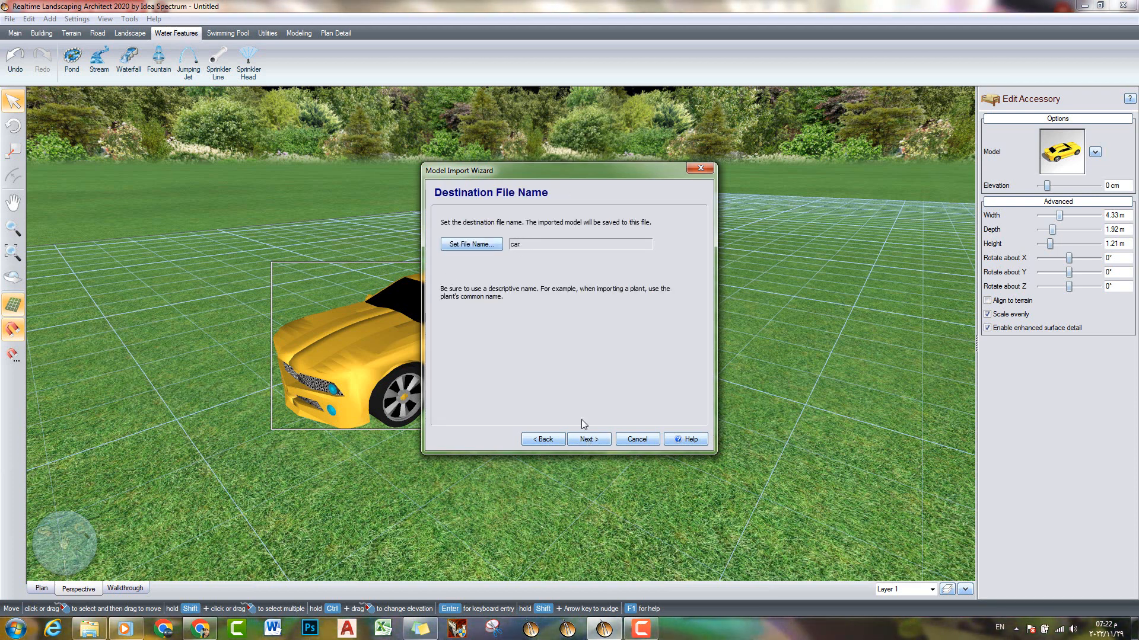
{"action": "left_click", "coordinate": [586, 440]}
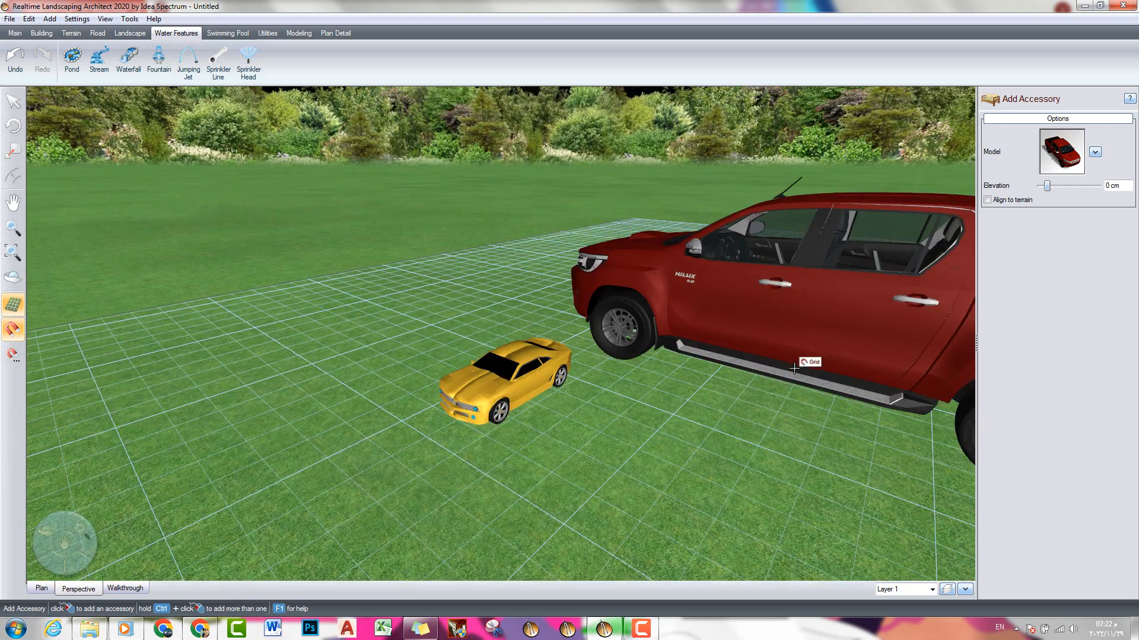
{"action": "left_click", "coordinate": [798, 509]}
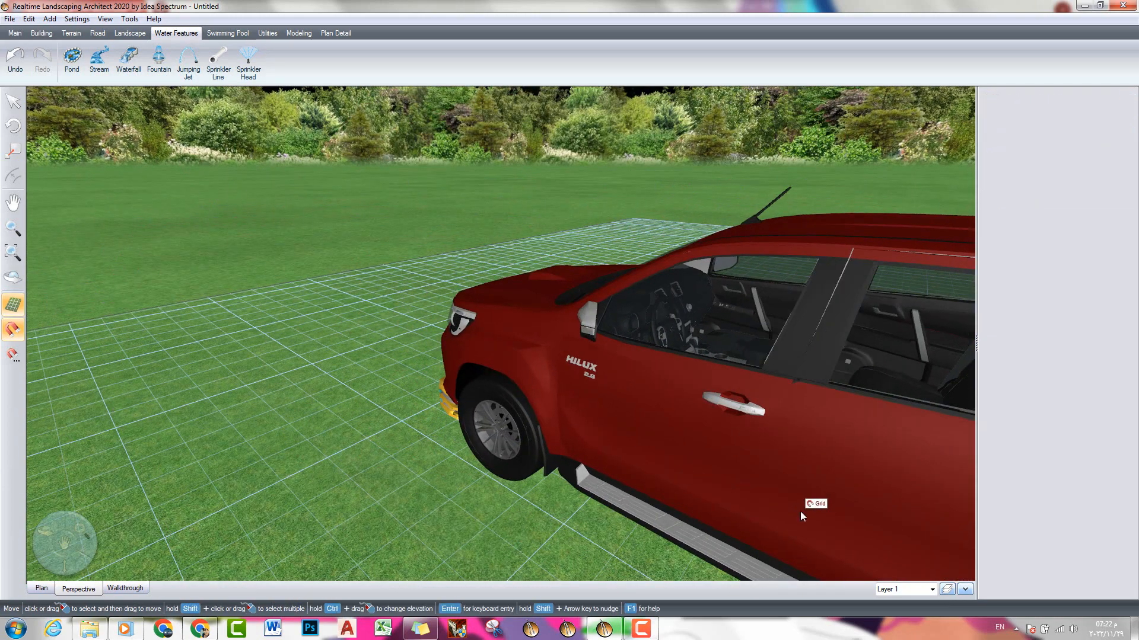
- Scale the red pickup down evenly to about 2.34 m wide, 5.59 m deep and 2.05 m high
{"action": "scroll", "coordinate": [827, 517], "scroll_direction": "down", "scroll_amount": 5}
{"action": "middle_click_drag", "start_coordinate": [831, 518], "coordinate": [861, 217]}
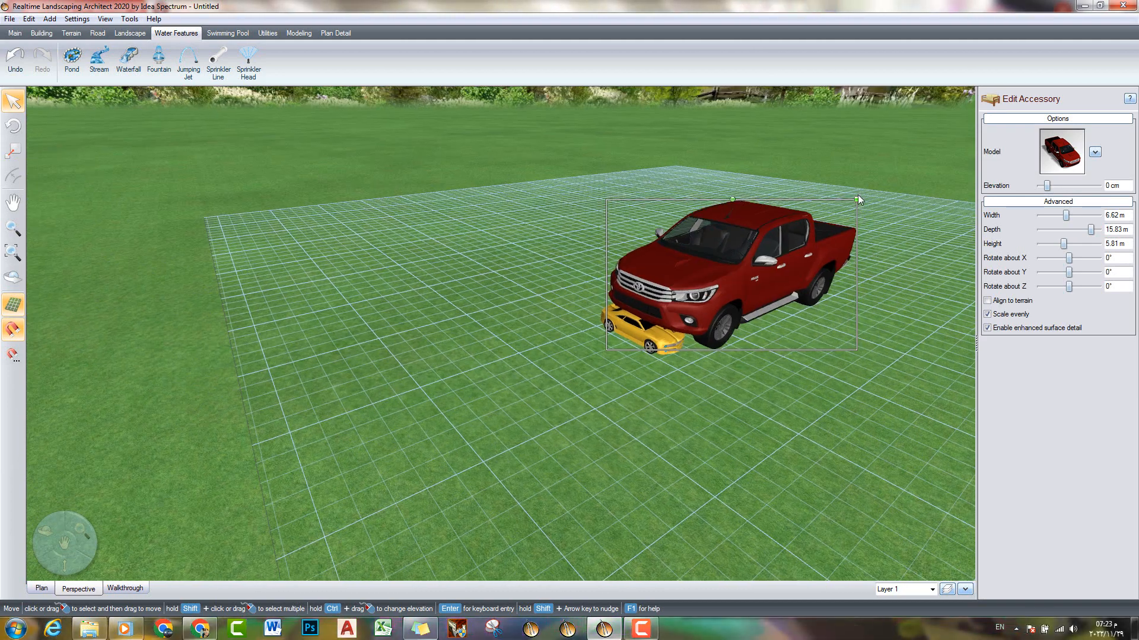
{"action": "left_click_drag", "start_coordinate": [852, 203], "coordinate": [782, 260]}
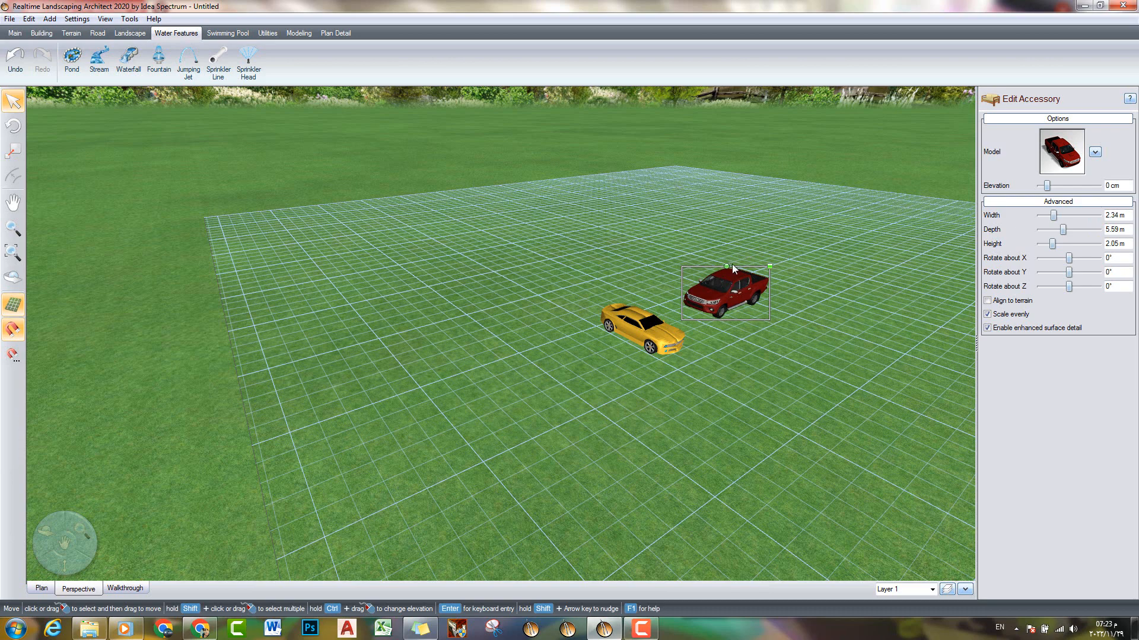
- Move the red pickup alongside the yellow car and rotate it about the Y axis
{"action": "scroll", "coordinate": [733, 268], "scroll_direction": "up", "scroll_amount": 4}
{"action": "left_click_drag", "start_coordinate": [716, 272], "coordinate": [620, 332]}
{"action": "middle_click_drag", "start_coordinate": [599, 336], "coordinate": [565, 320]}
{"action": "left_click_drag", "start_coordinate": [587, 368], "coordinate": [506, 371]}
{"action": "right_click_drag", "start_coordinate": [508, 363], "coordinate": [526, 424]}
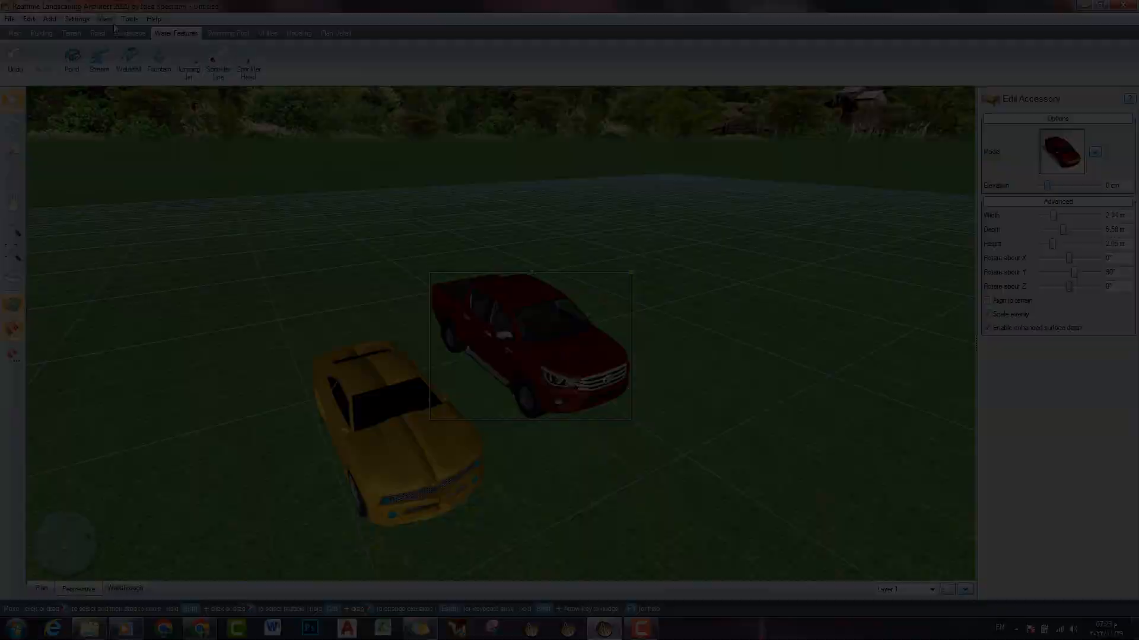